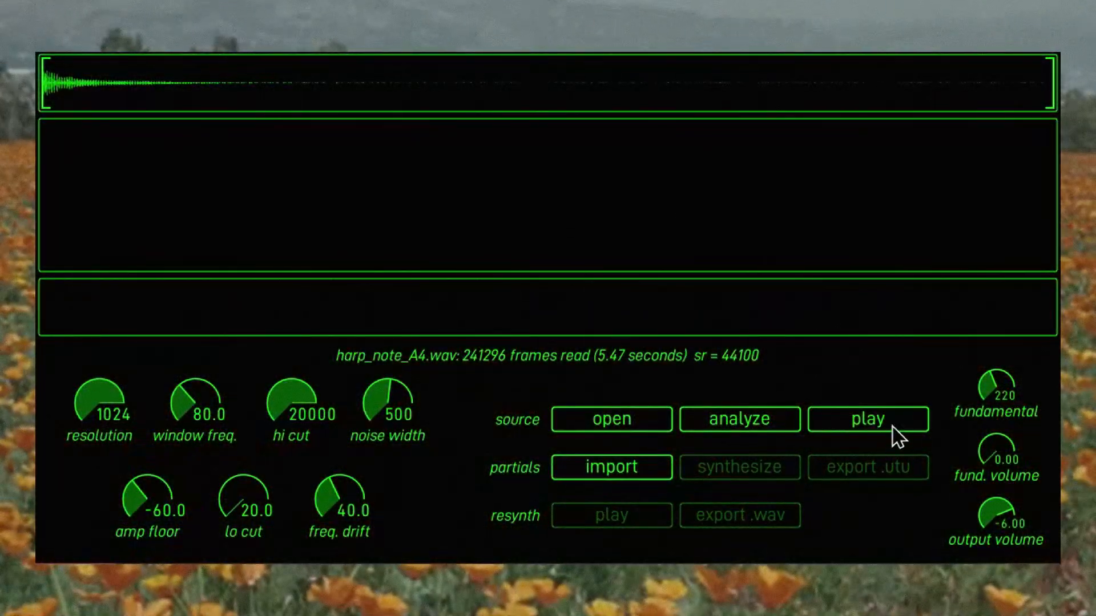
Step: Load harp_note_A4.wav from the Pre Vutu folder as the source and play it back
left_click(892, 427)
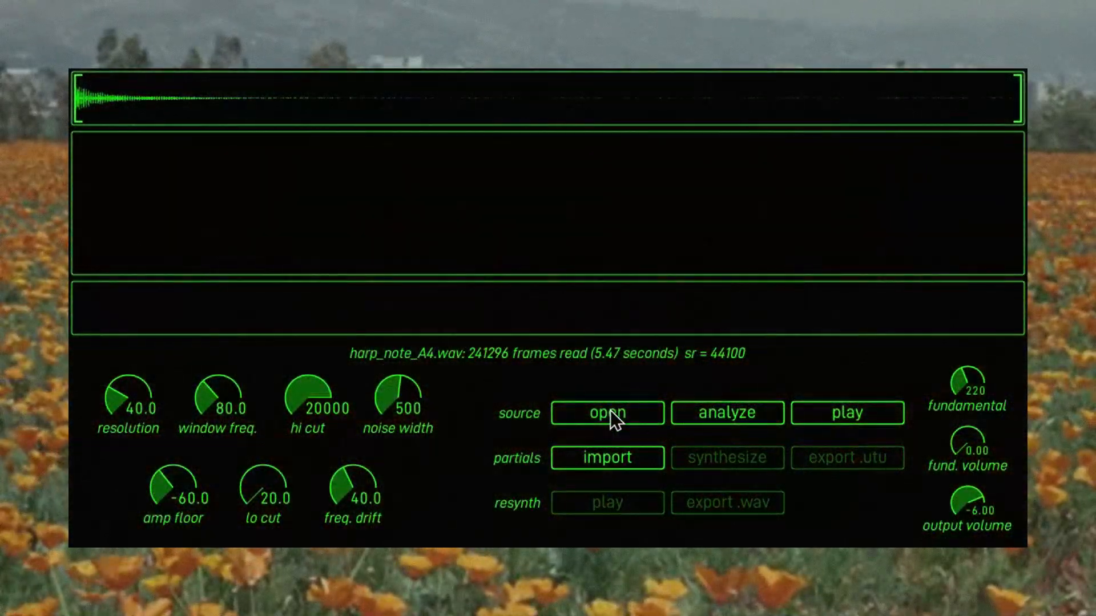
left_click(611, 410)
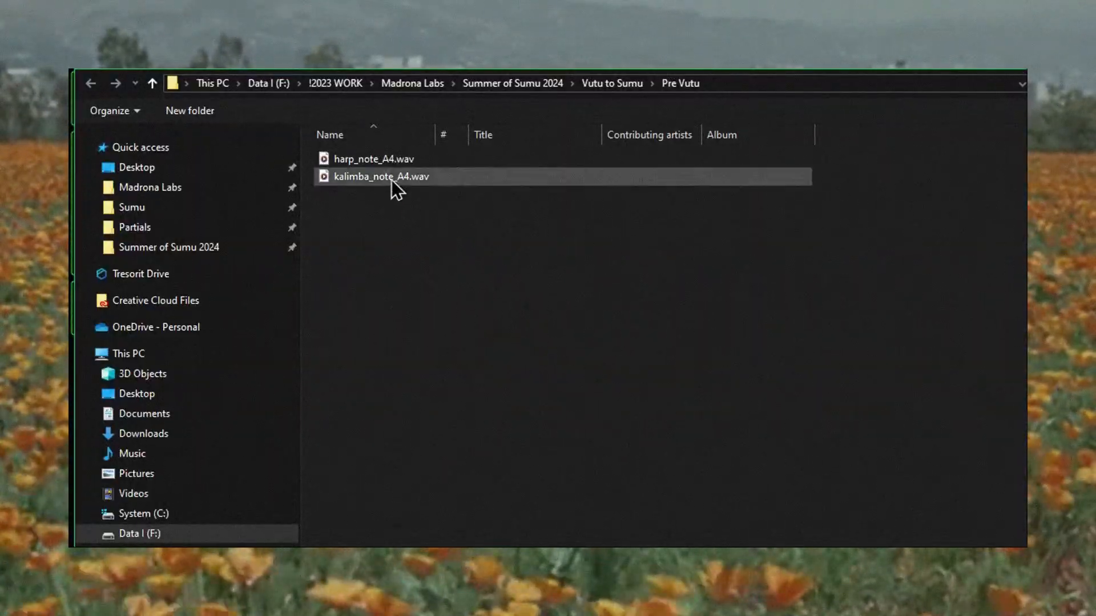
double_click(385, 160)
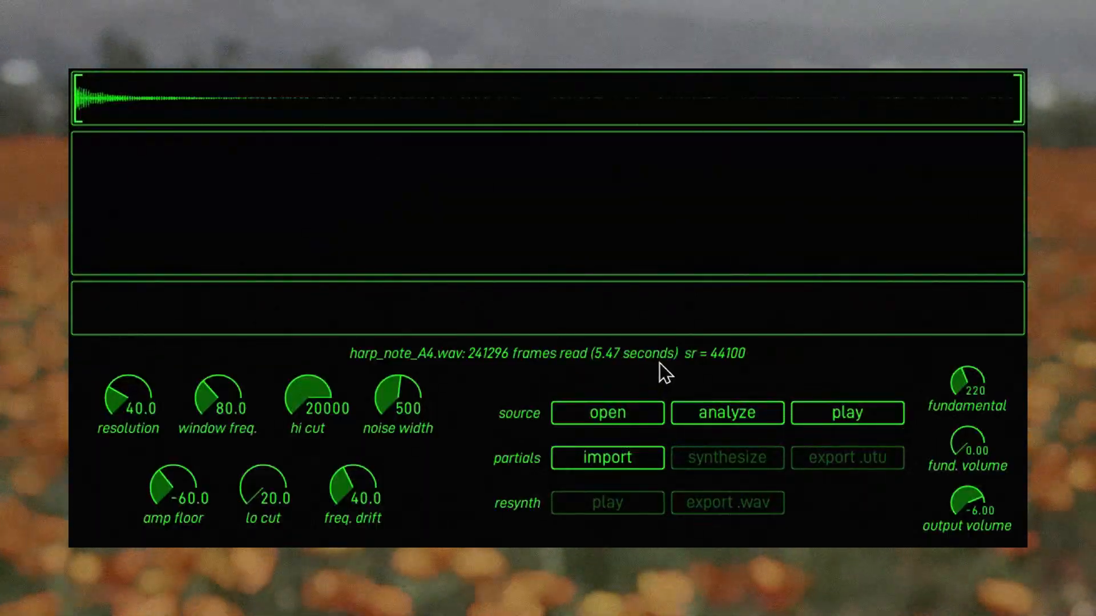
left_click(815, 411)
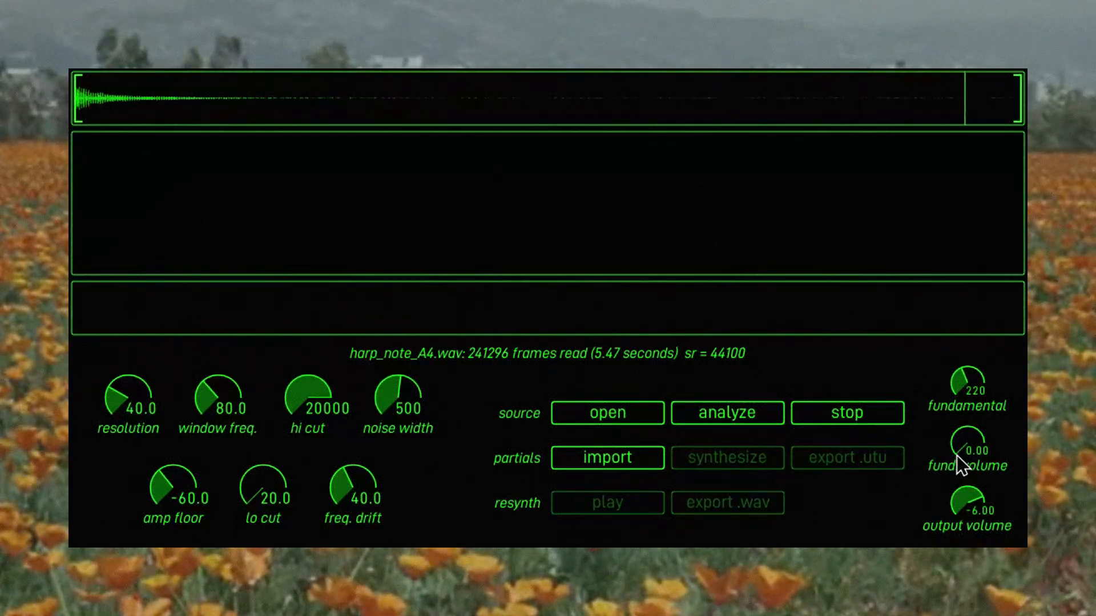
Step: Tune the fundamental to 880 against the playing source with its volume raised to 0.07, and return the fundamental volume to 0.00
left_click_drag(956, 455, 933, 436)
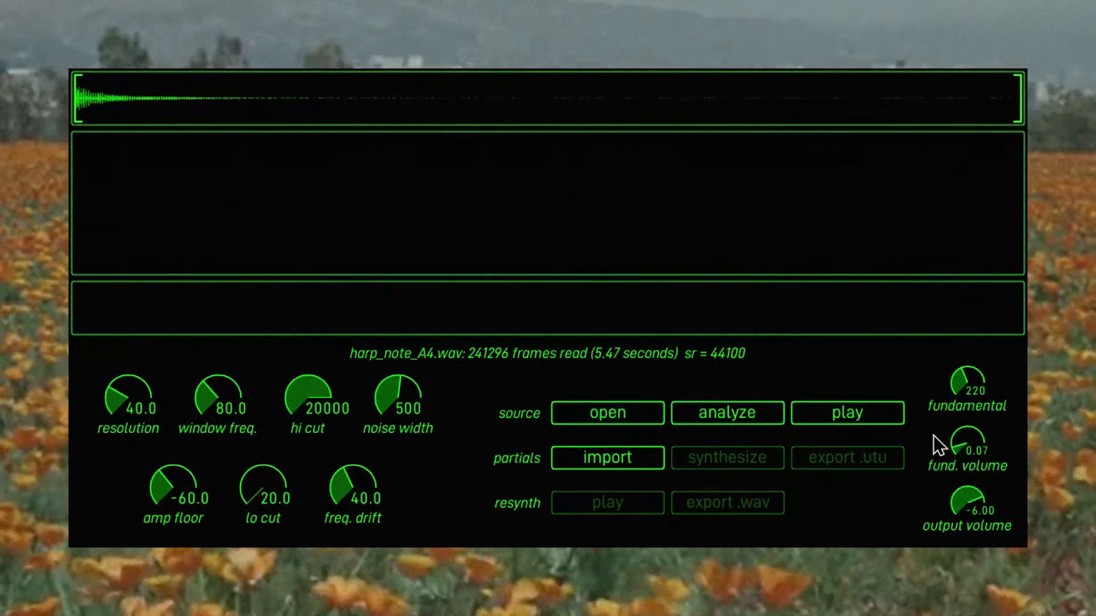
left_click(856, 415)
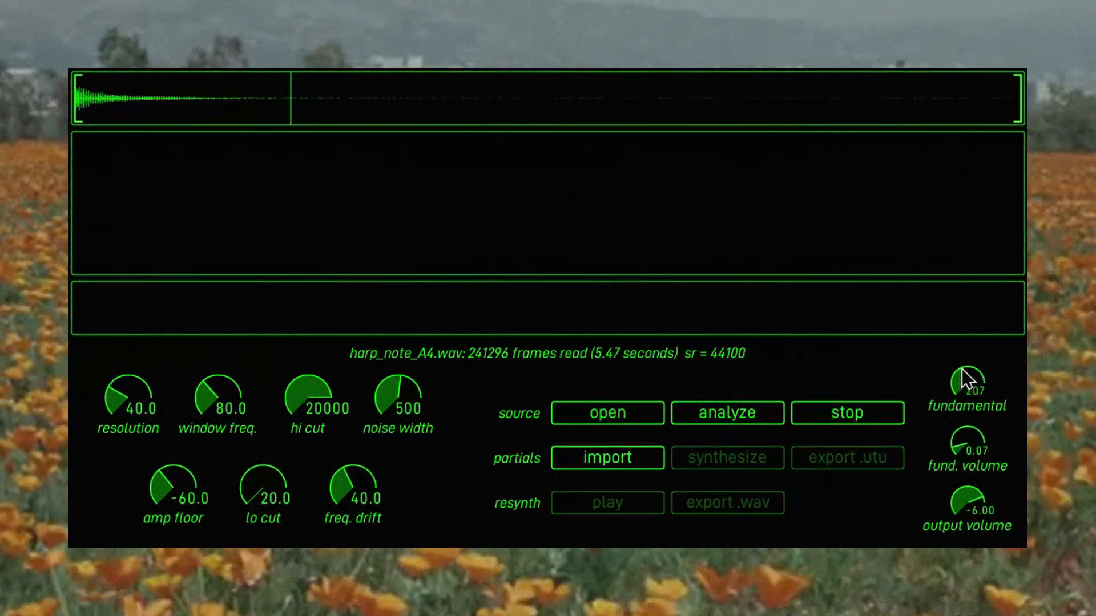
left_click_drag(956, 345, 953, 306)
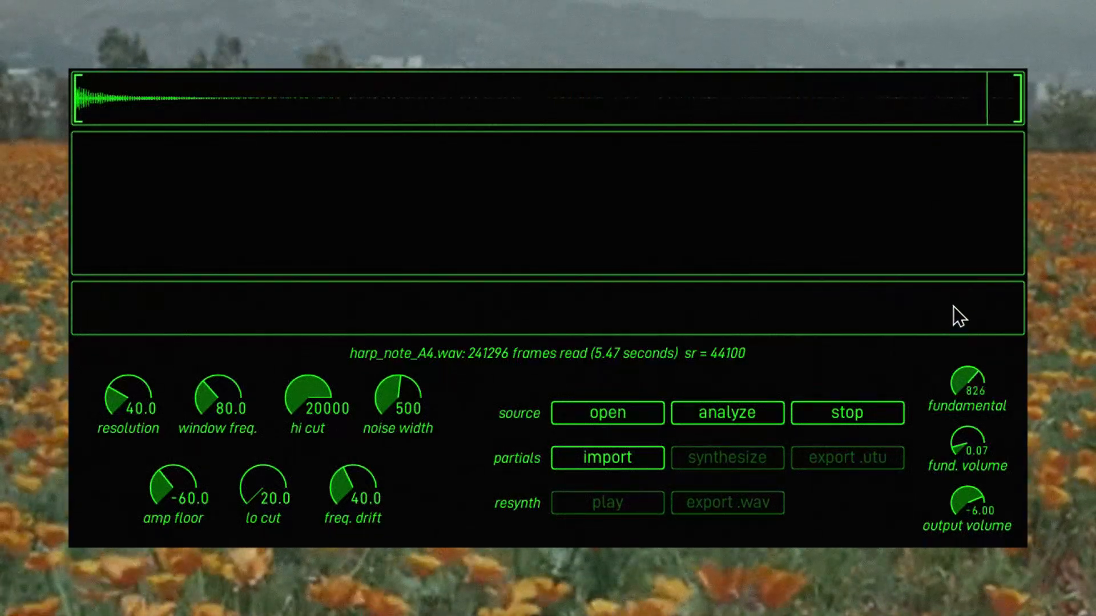
left_click_drag(960, 162, 959, 2)
left_click(840, 417)
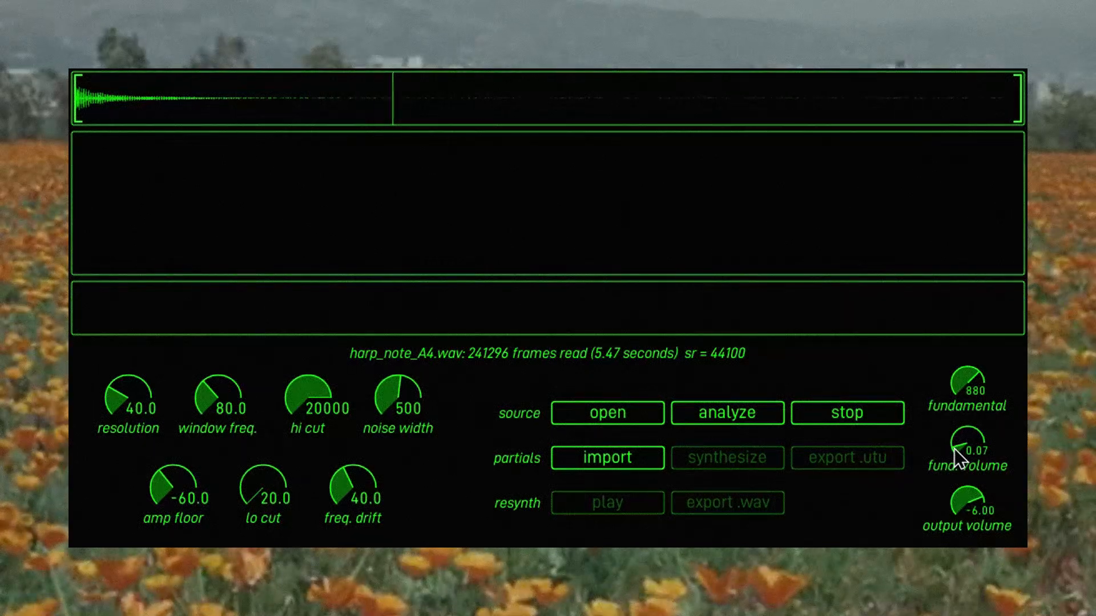
left_click_drag(943, 445, 950, 464)
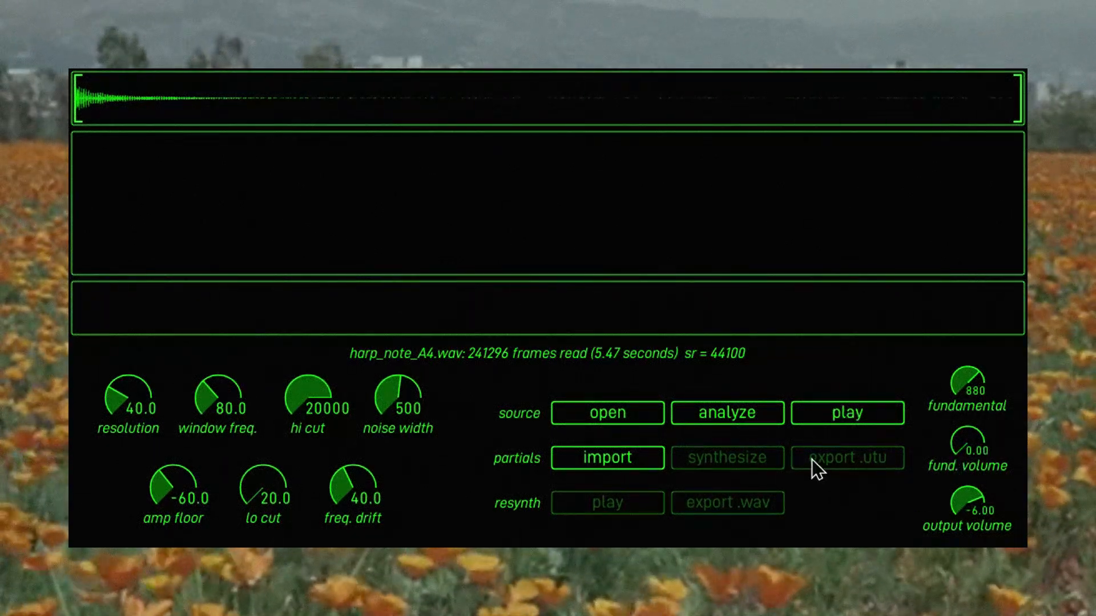
Step: Analyze the harp note into partials and audition the resynthesized sound
left_click(718, 412)
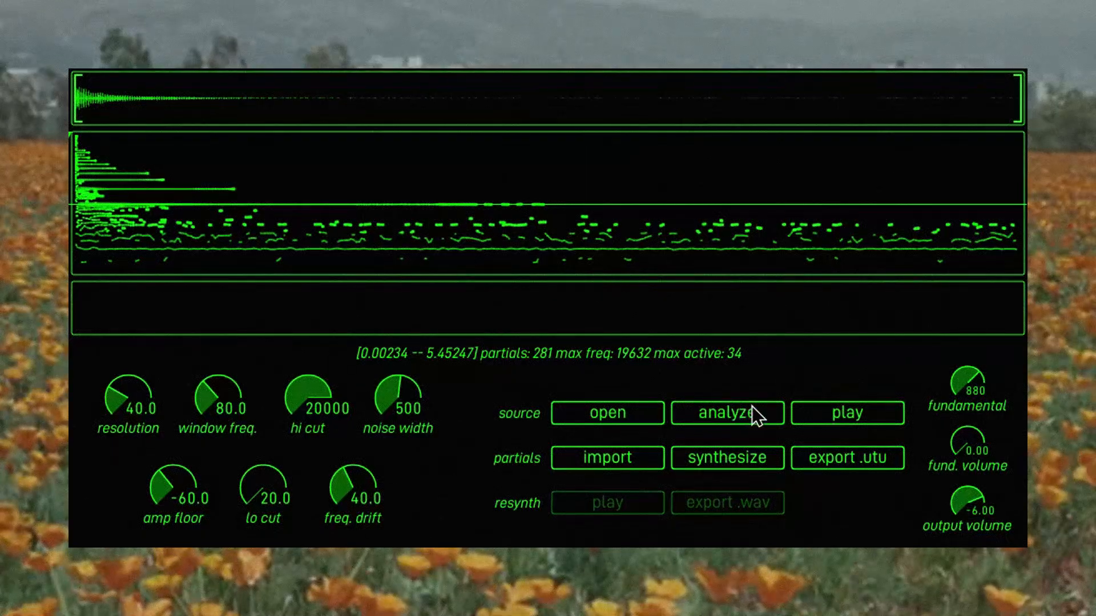
left_click(738, 461)
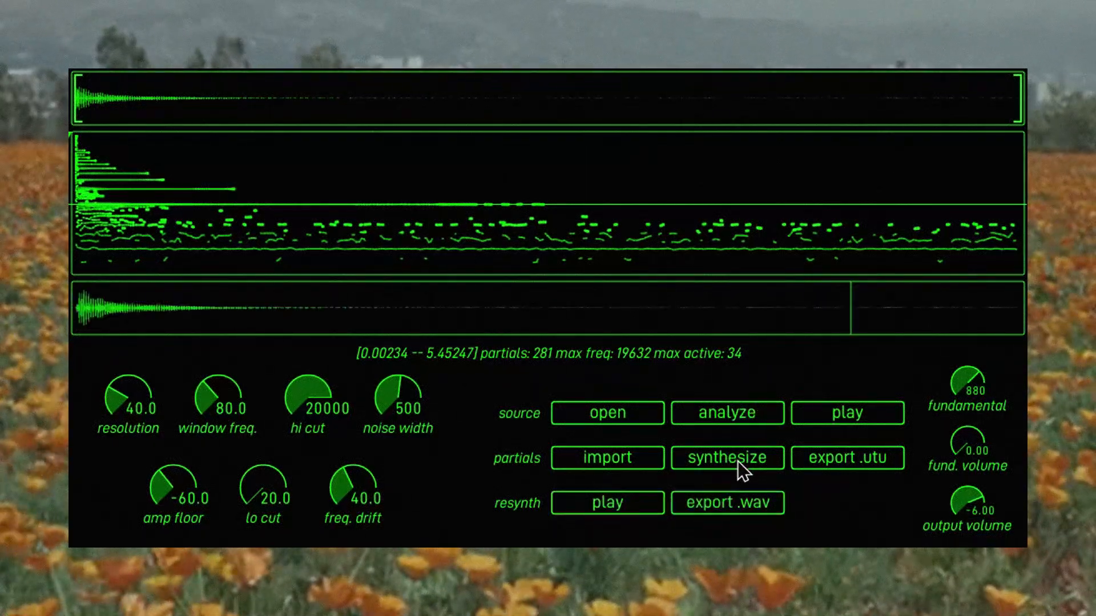
left_click(610, 511)
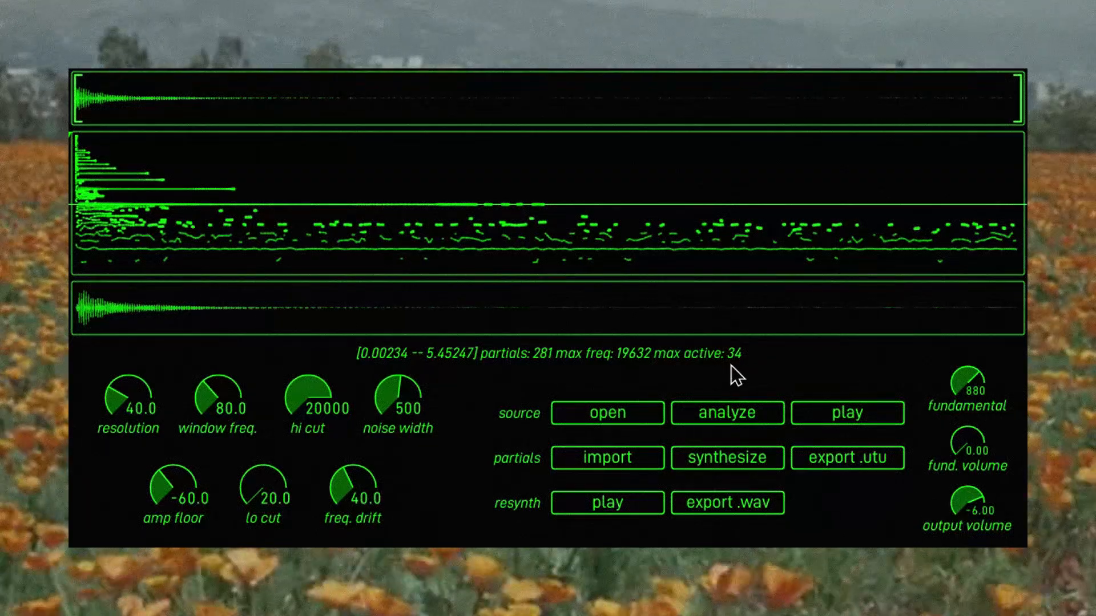
Step: Export the analyzed partials as harp_note_A4.utu under the Exported Partials folder
left_click(824, 463)
left_click(244, 469)
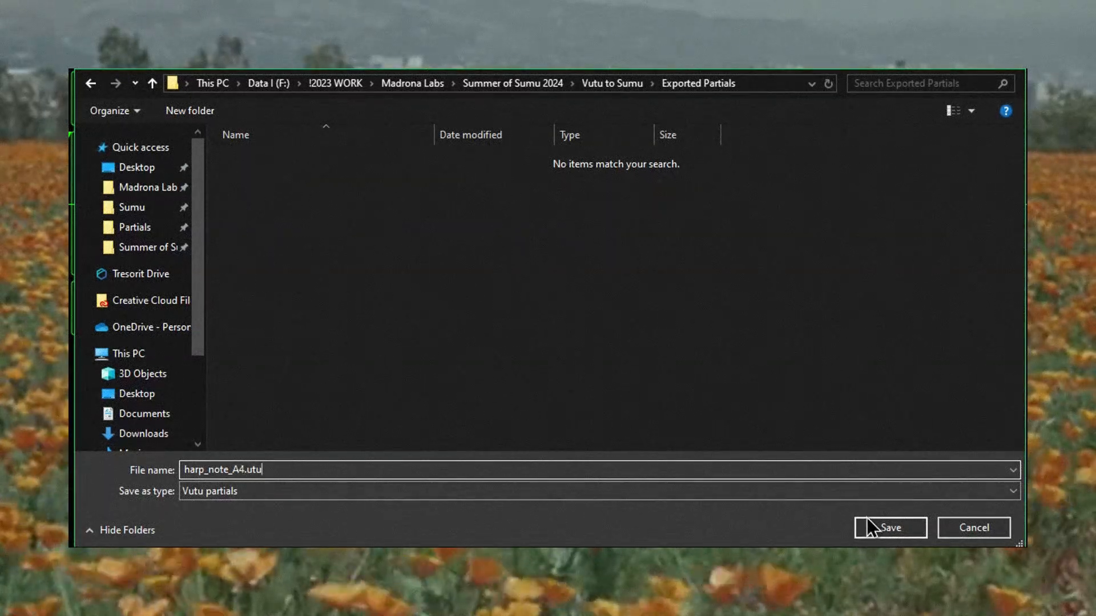
left_click(881, 526)
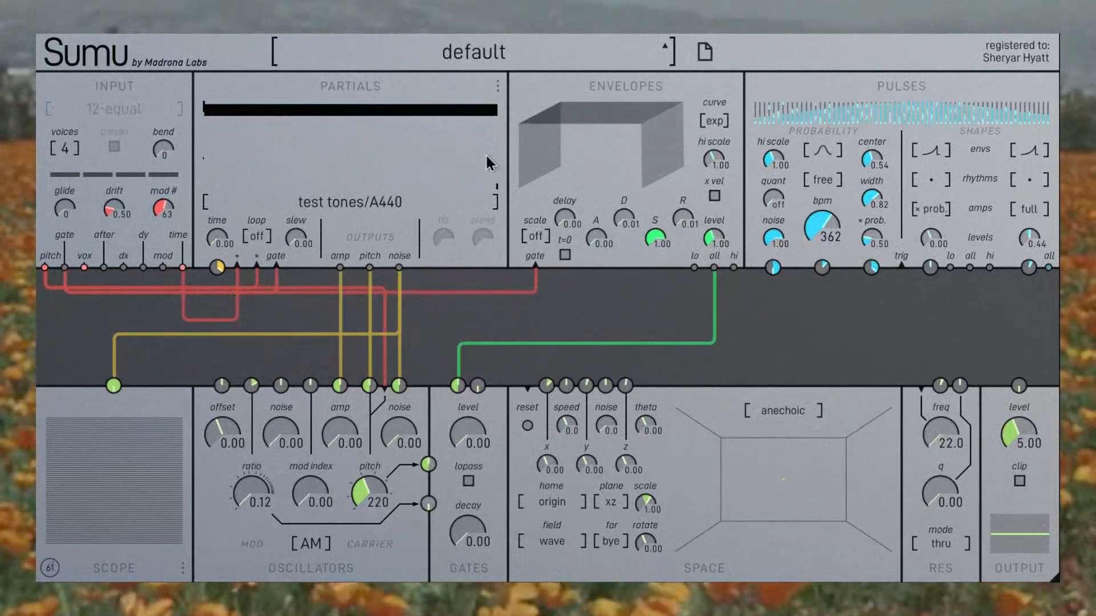
Step: Switch to Sumu and import the personal partials subfolder found in Summer of Sumu > Vutu to Sumu > Exported Partials
left_click(499, 86)
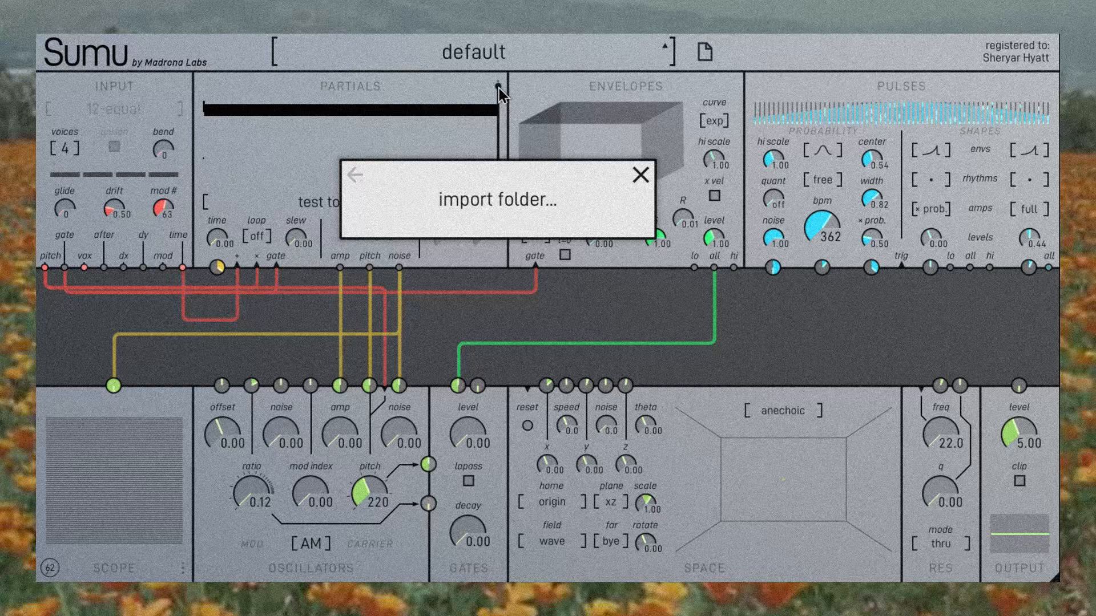
left_click(498, 202)
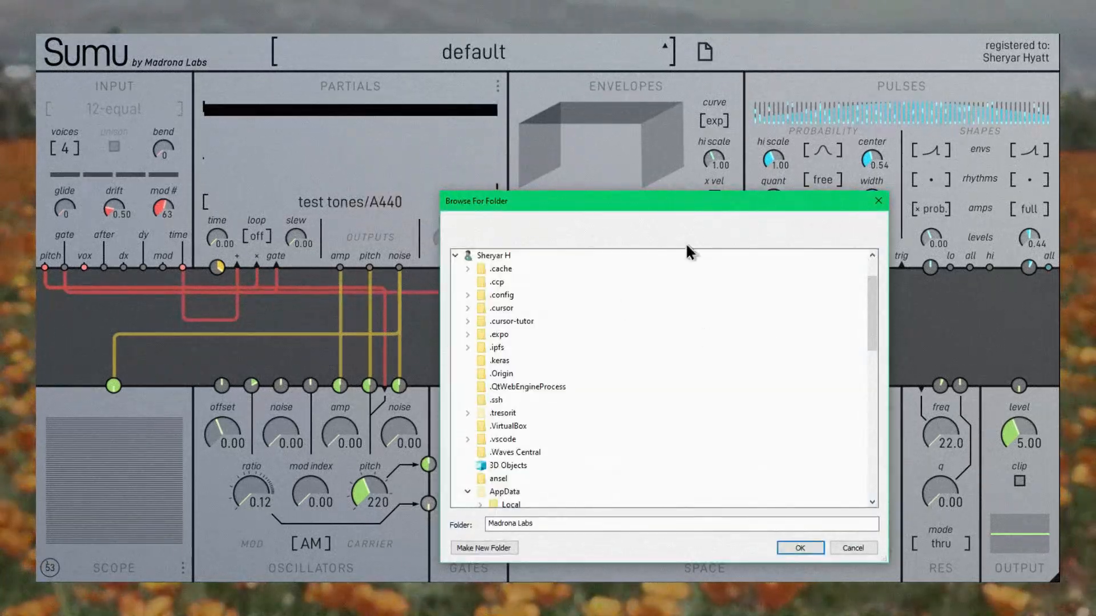
scroll(740, 334, "up", 3)
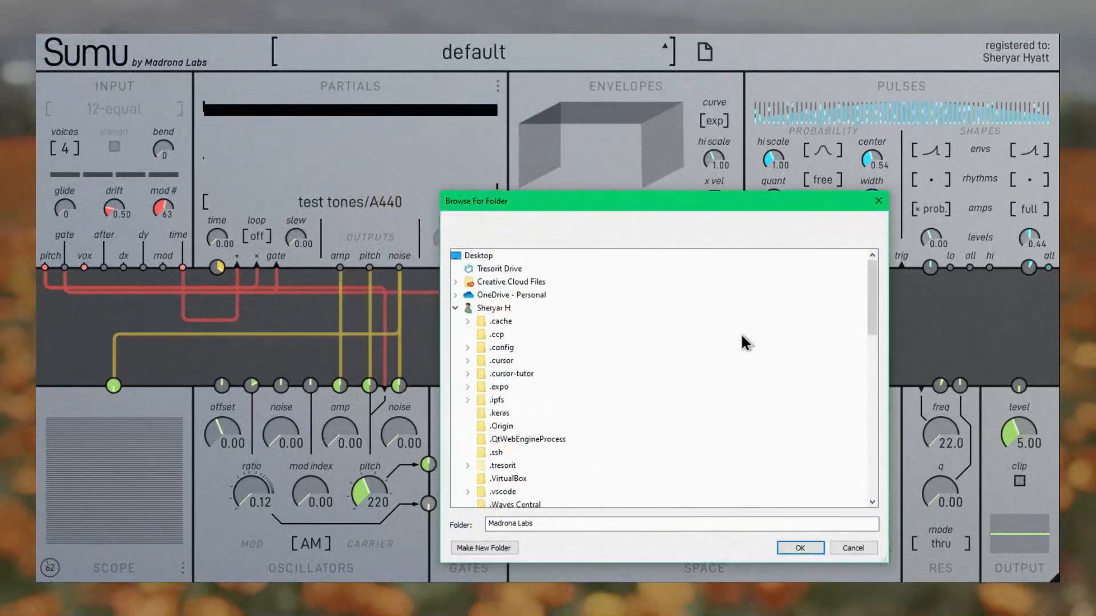
left_click(455, 307)
double_click(497, 373)
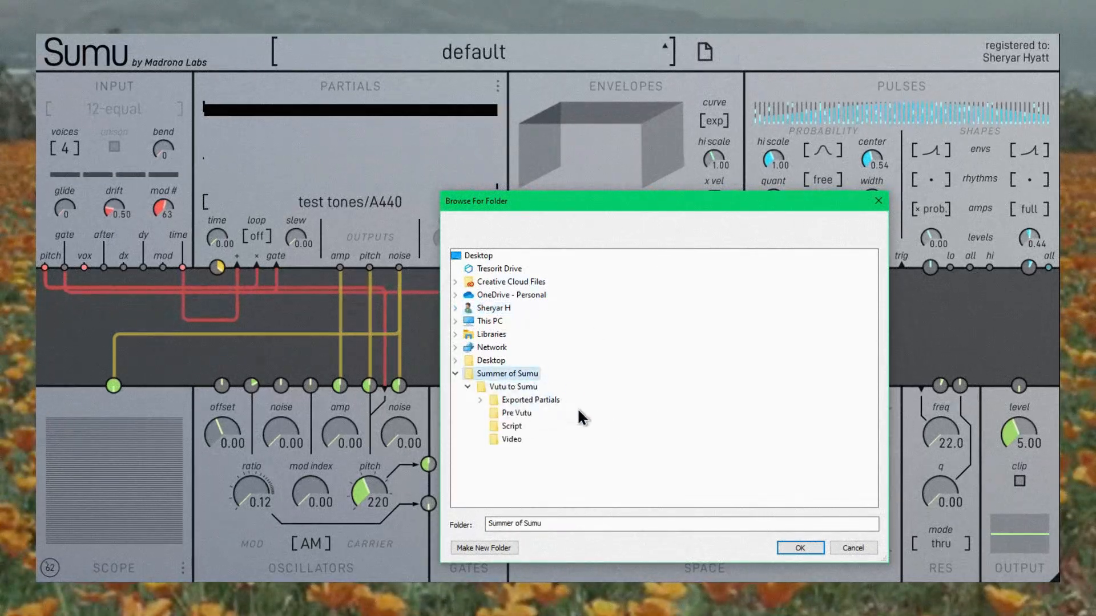
double_click(541, 401)
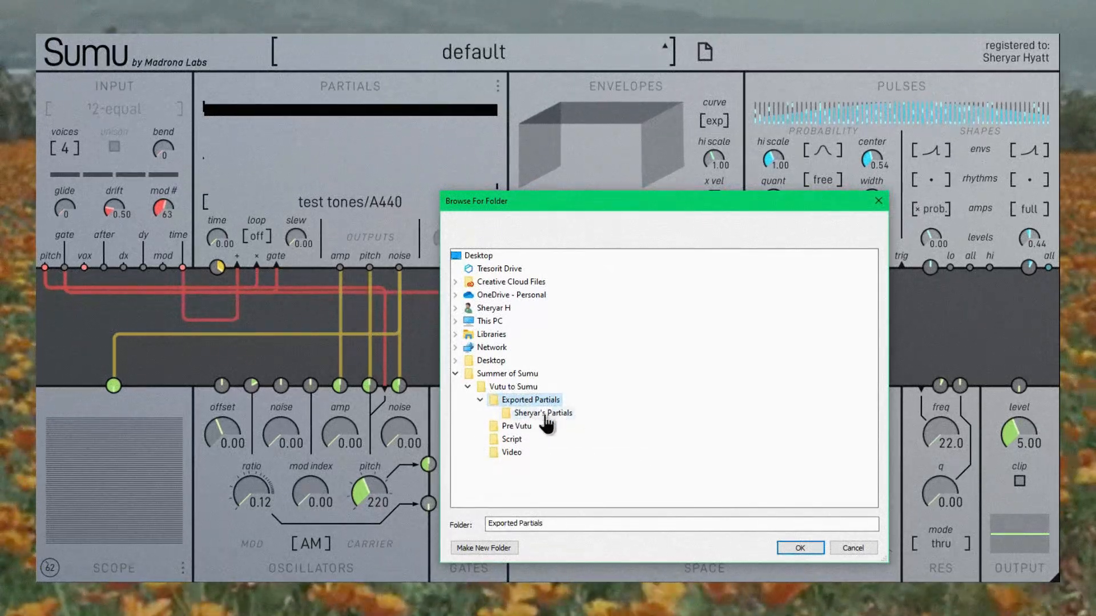
left_click(800, 548)
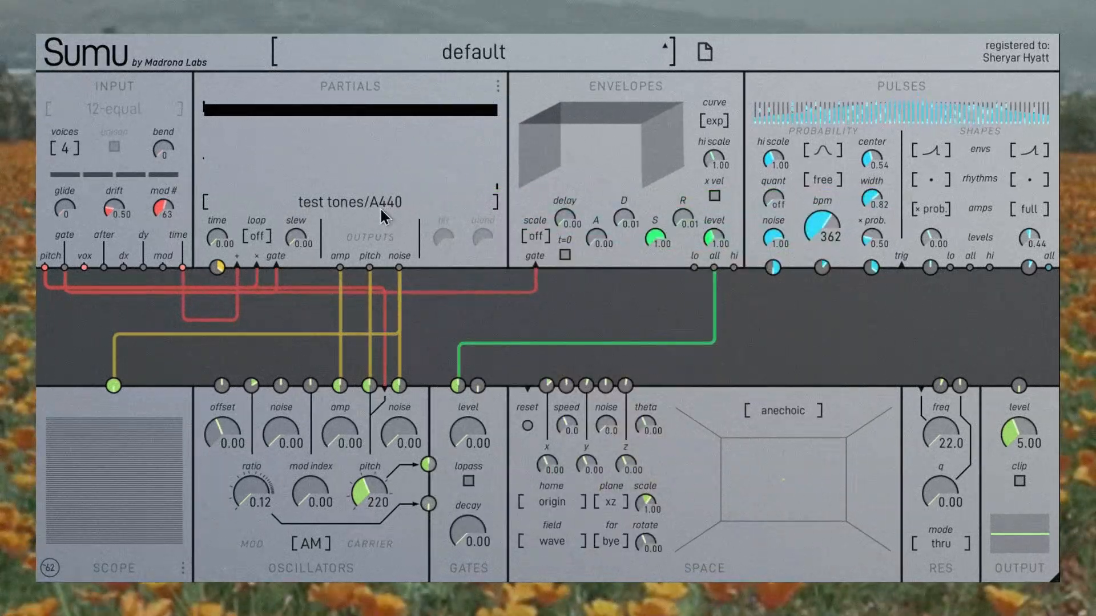
Step: Load the harp_note_A4 partials from the imported personal folder in place of the A440 test tone
left_click(388, 203)
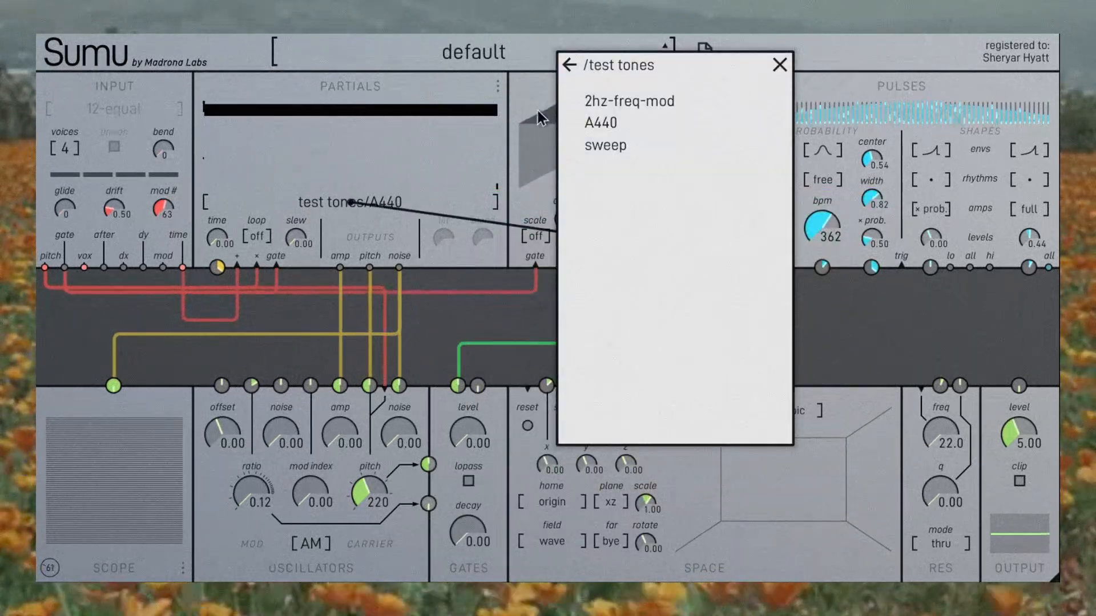
left_click(569, 64)
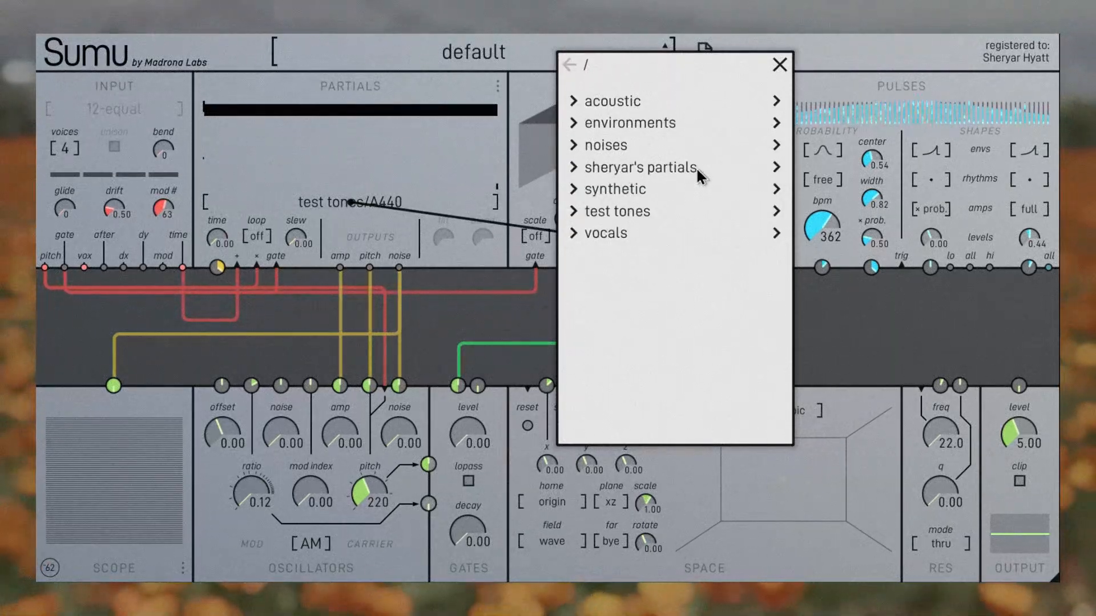
left_click(569, 168)
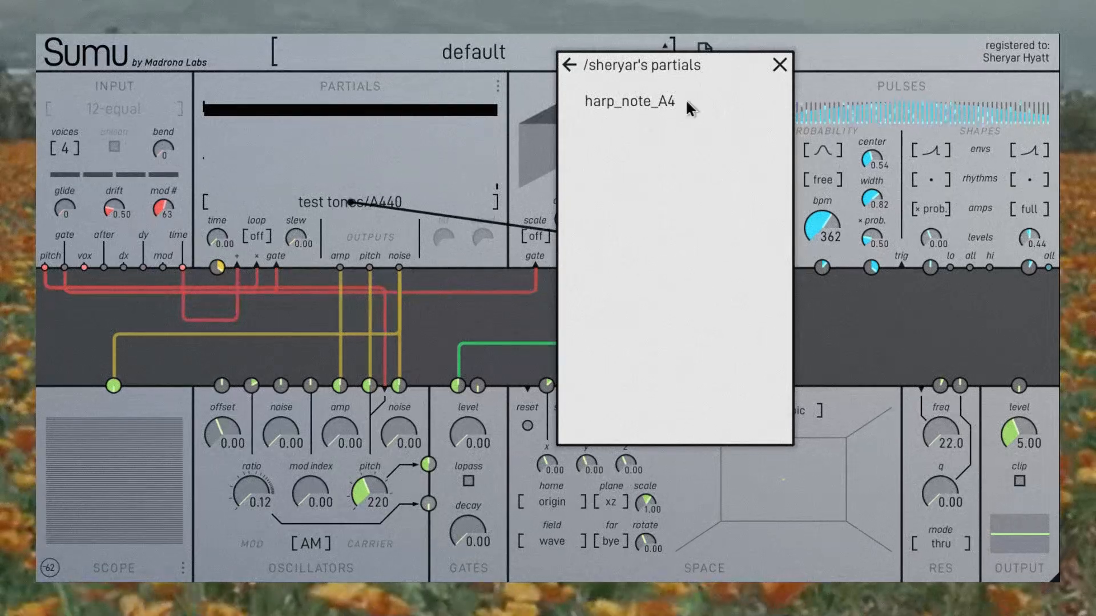
left_click(637, 104)
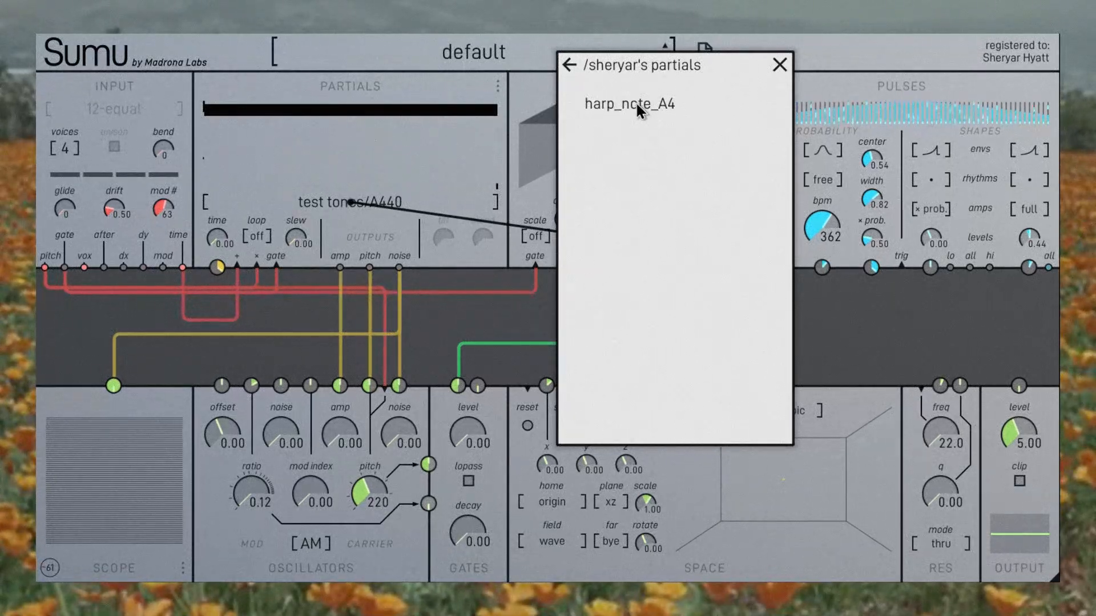
left_click(432, 348)
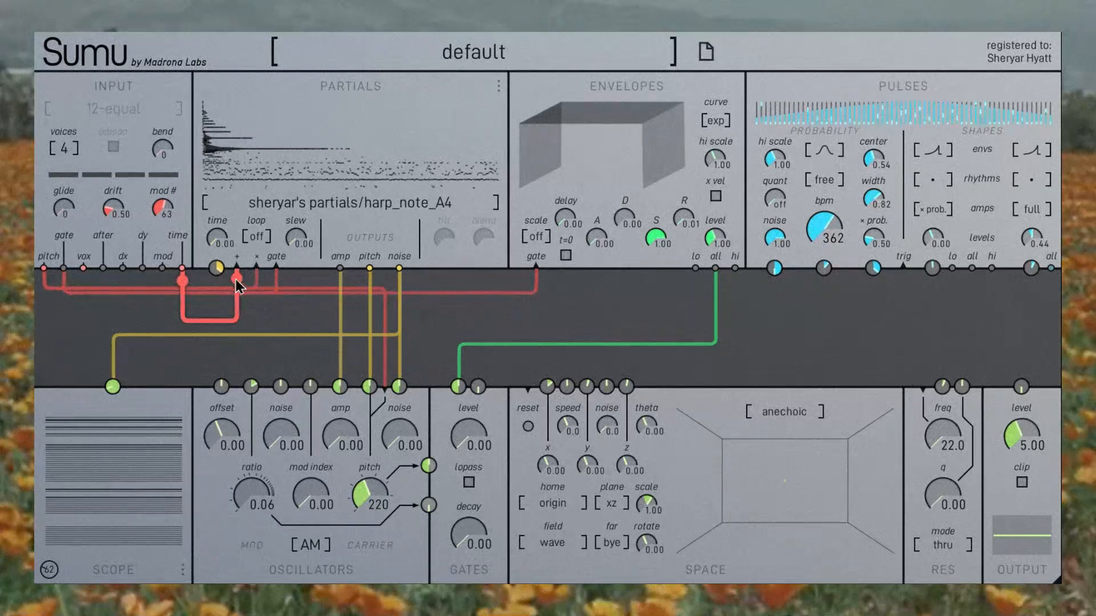
Step: Reroute the input time cable to the modulation input of the partials' time control and set time to 0.01
left_click_drag(236, 279, 219, 283)
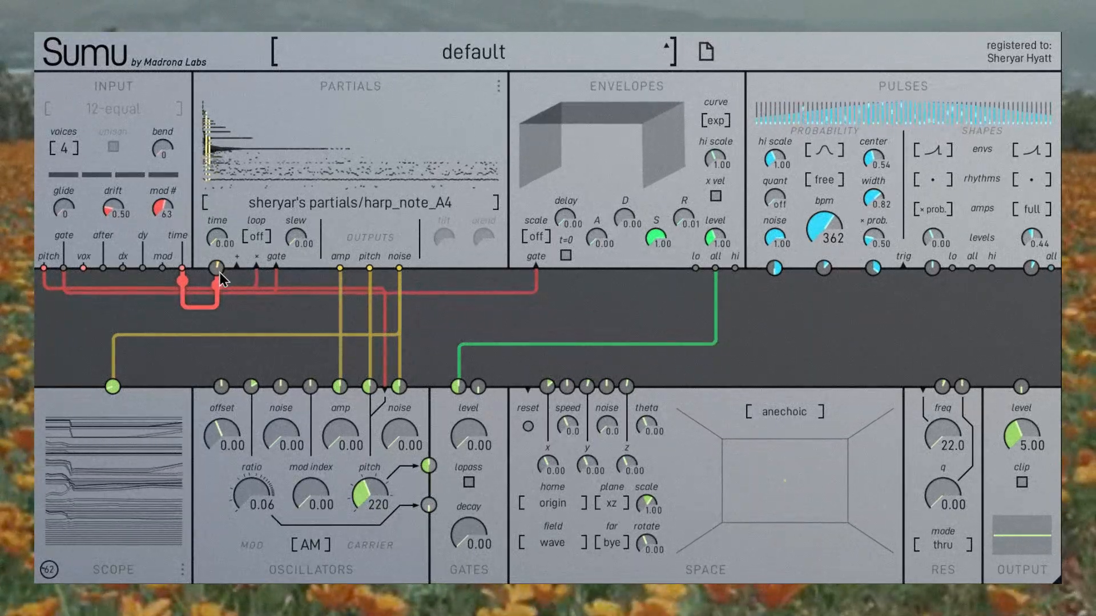
left_click_drag(210, 248, 208, 248)
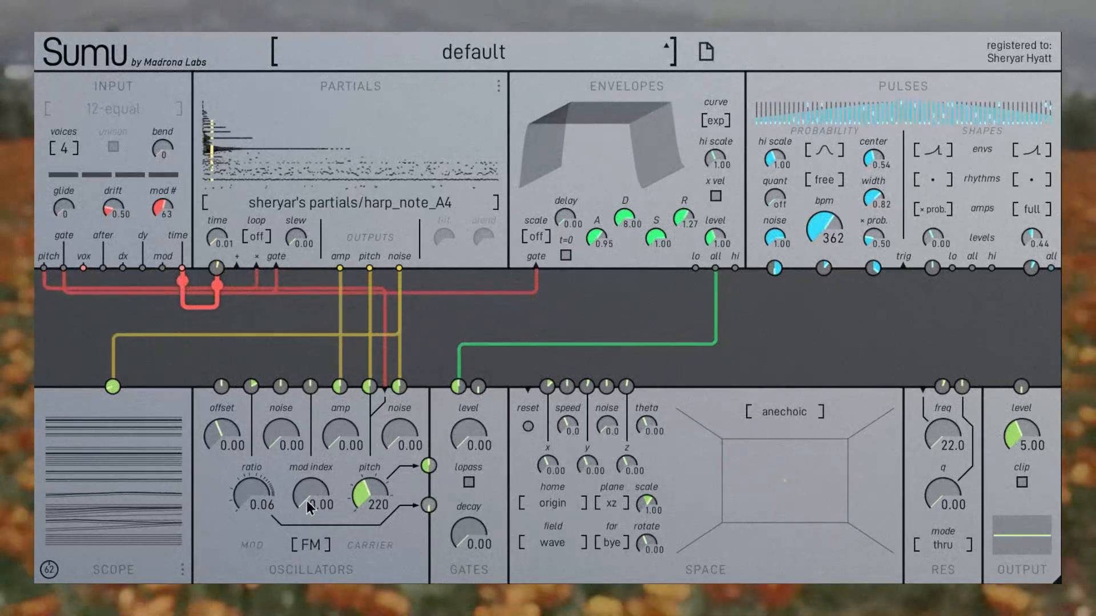
Step: Set the FM oscillators' ratio to 4.00 and mod index to 2.38
left_click_drag(286, 480, 304, 454)
left_click_drag(304, 450, 305, 461)
left_click_drag(252, 494, 241, 442)
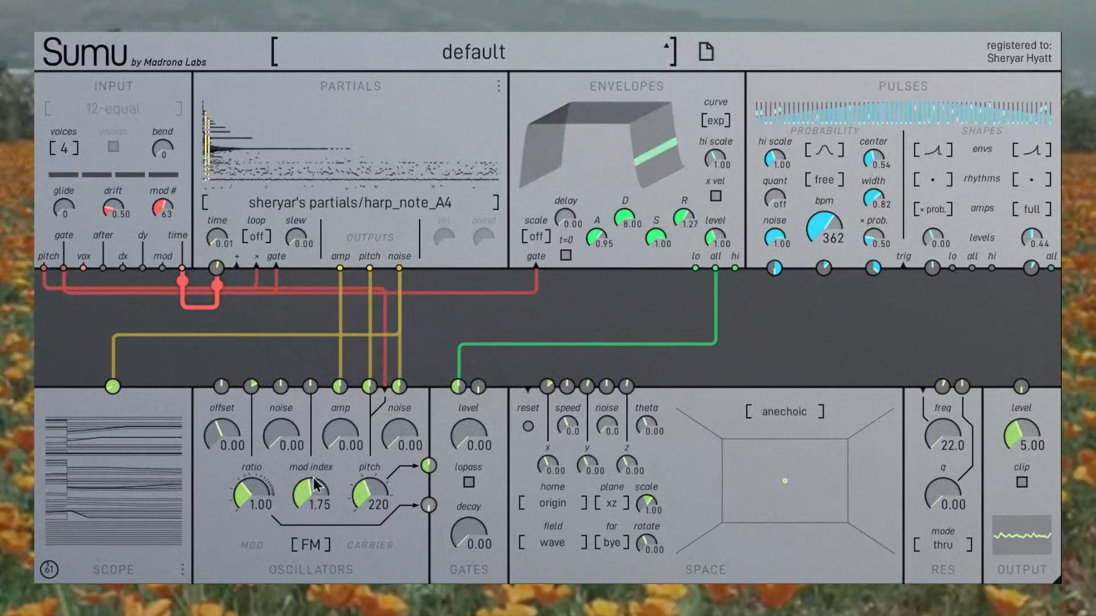
left_click_drag(307, 485, 308, 457)
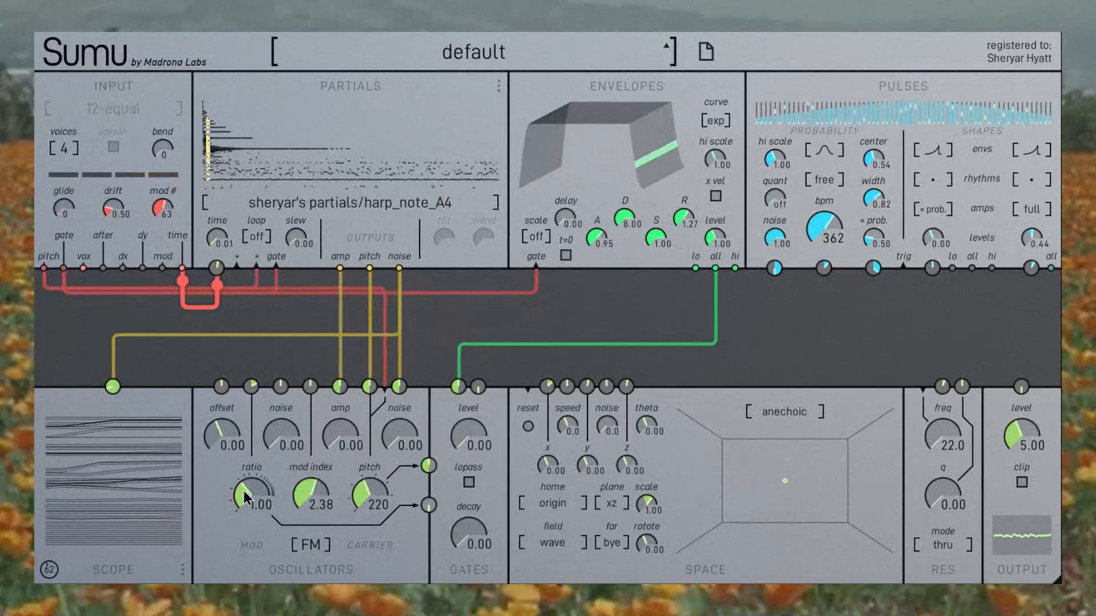
left_click_drag(245, 479, 256, 448)
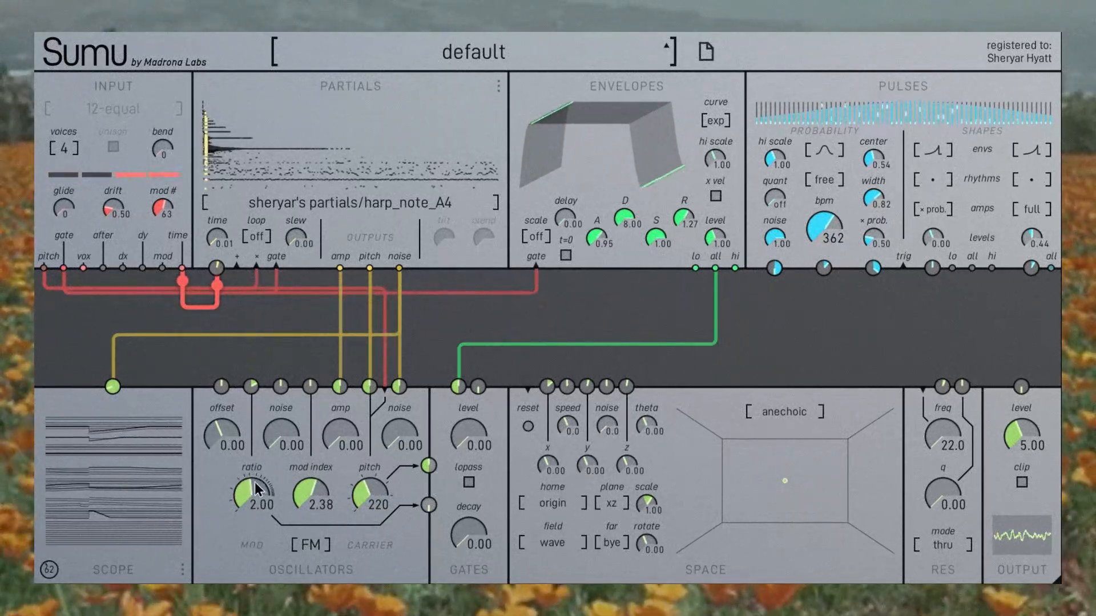
left_click_drag(253, 483, 257, 460)
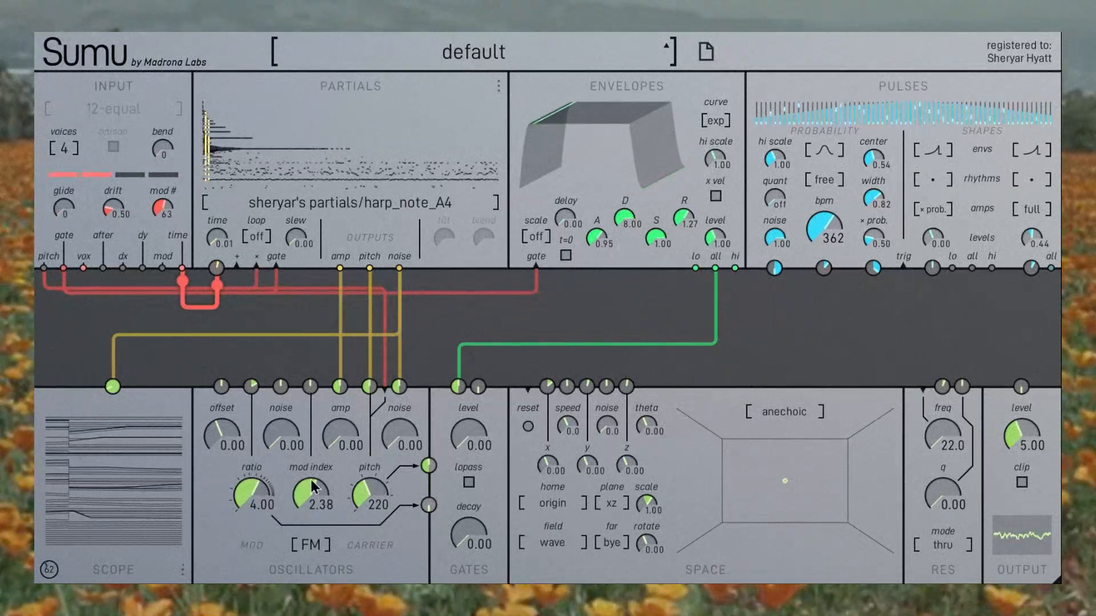
Step: Reduce the oscillators' mod index to 1.52 and patch the input time signal to modulate it
mouse_move(315, 488)
left_mouse_down()
mouse_move(319, 450)
mouse_move(321, 488)
left_mouse_up()
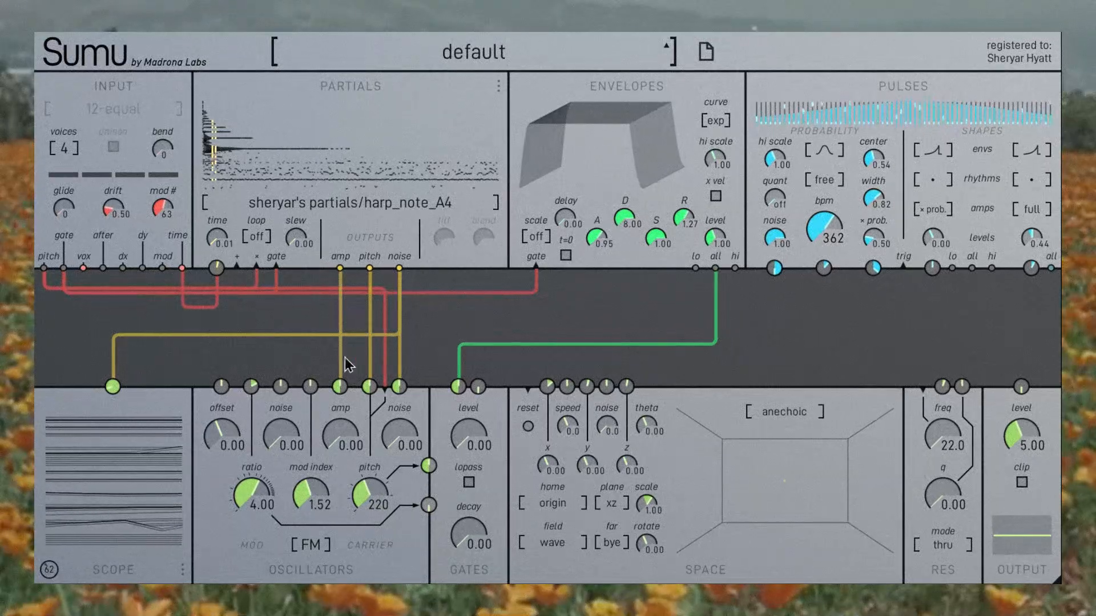
left_click_drag(183, 274, 310, 386)
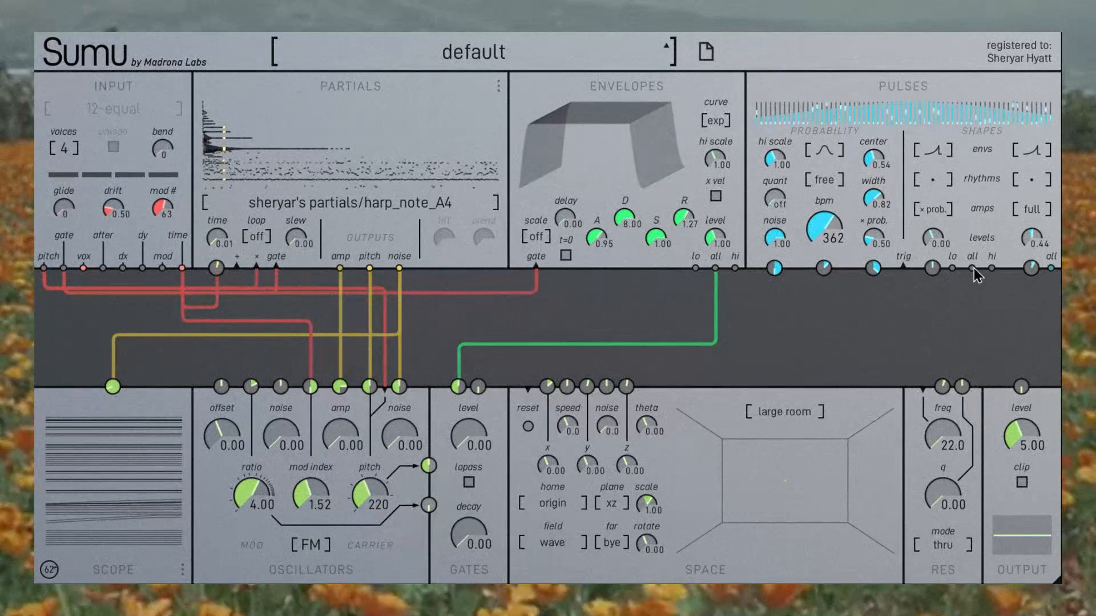
Step: Patch the first pulse shape's combined output to the space speed input and set that shape's level to 2.00
left_click_drag(974, 268, 575, 393)
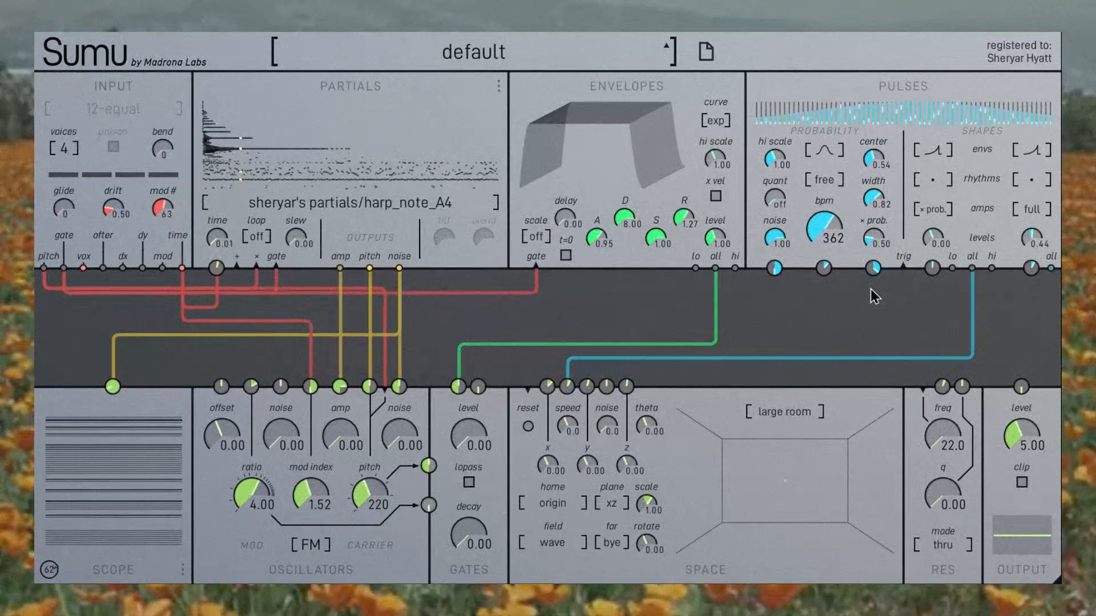
left_click_drag(930, 231, 950, 130)
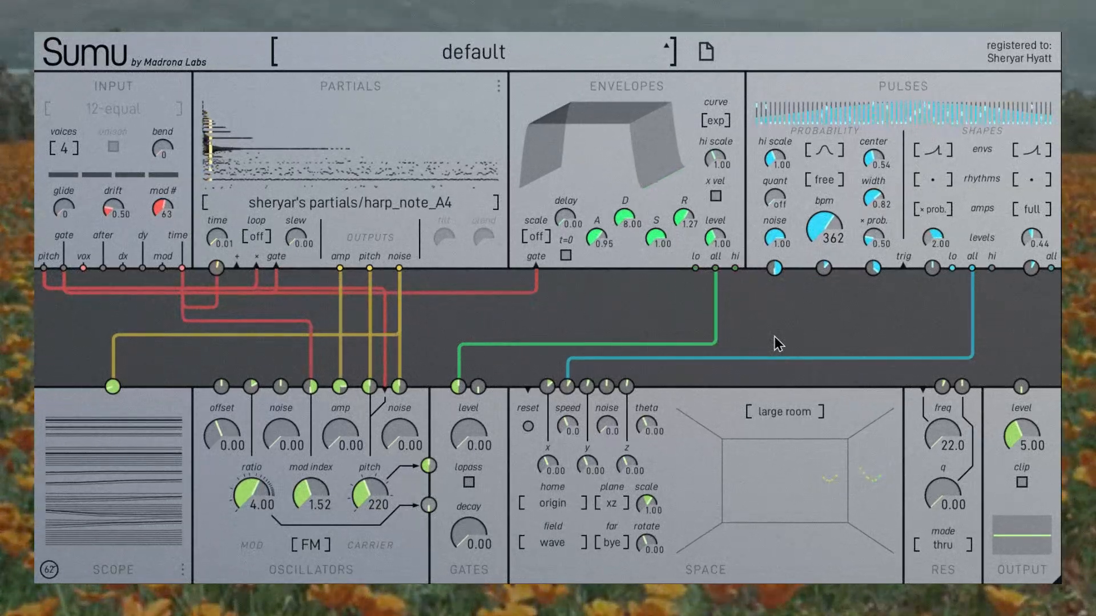
Step: Set the second pulse shape's level to 1.27, patched to space speed, and configure space with arc home, halvorsen field, yz plane and scale 0.54
left_click_drag(1031, 238, 1036, 205)
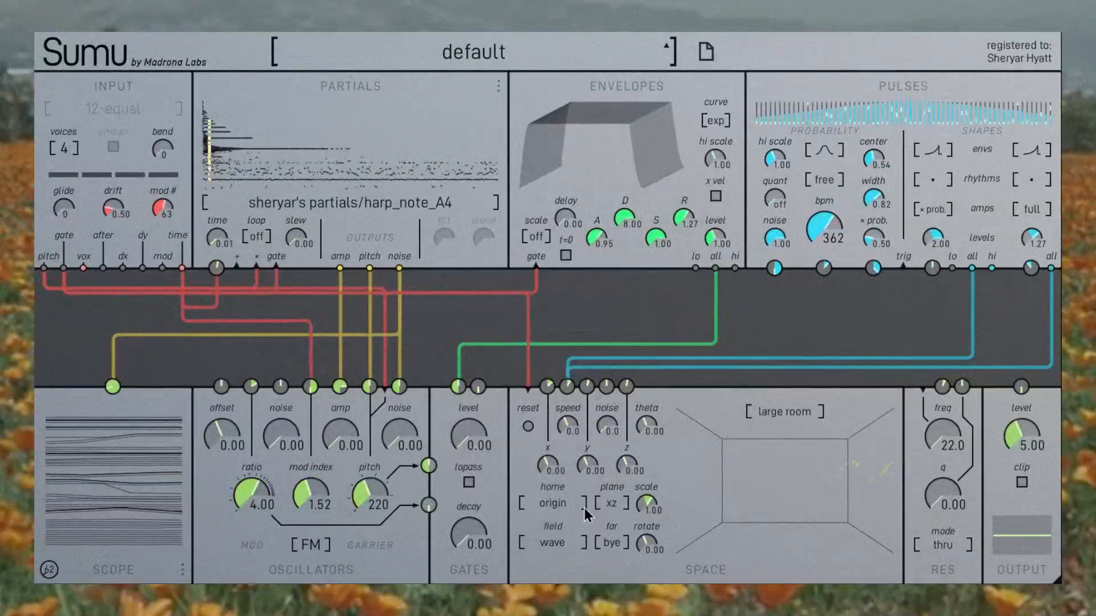
left_click(584, 507)
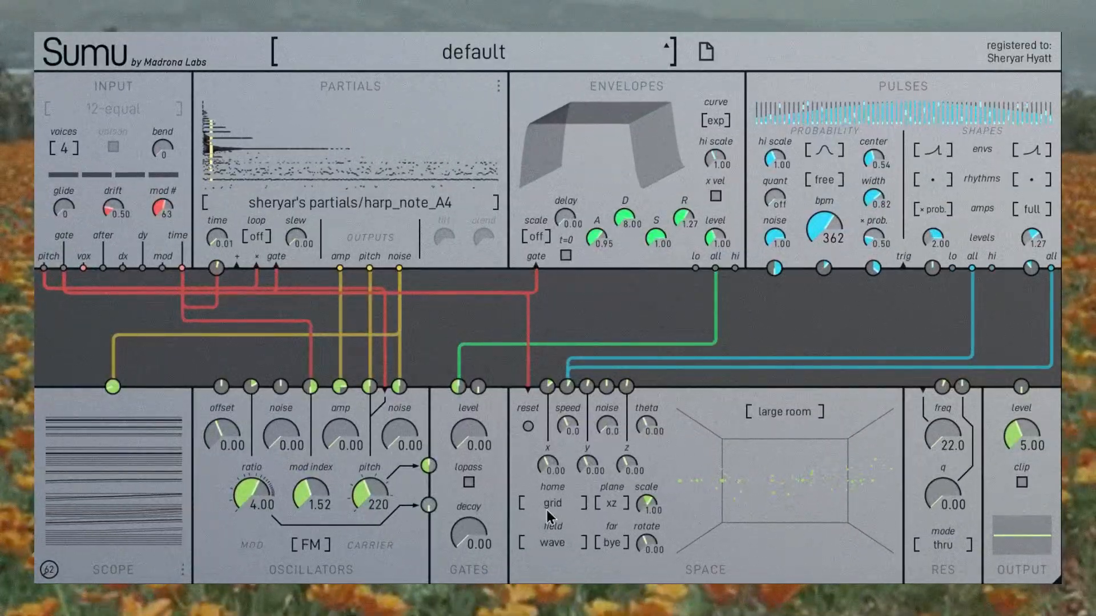
left_click(584, 504)
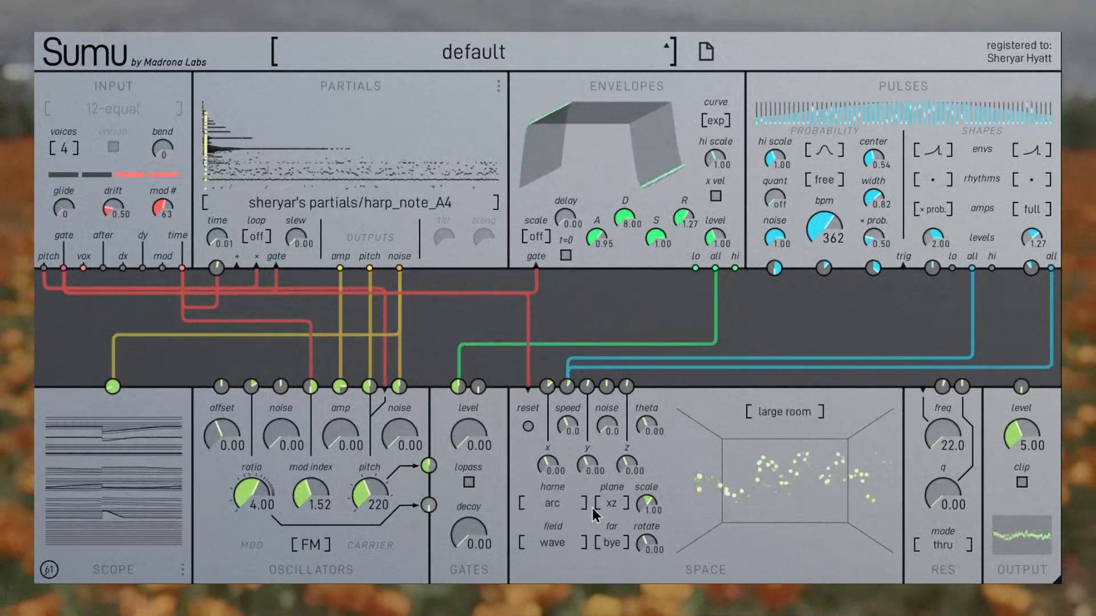
left_click(584, 543)
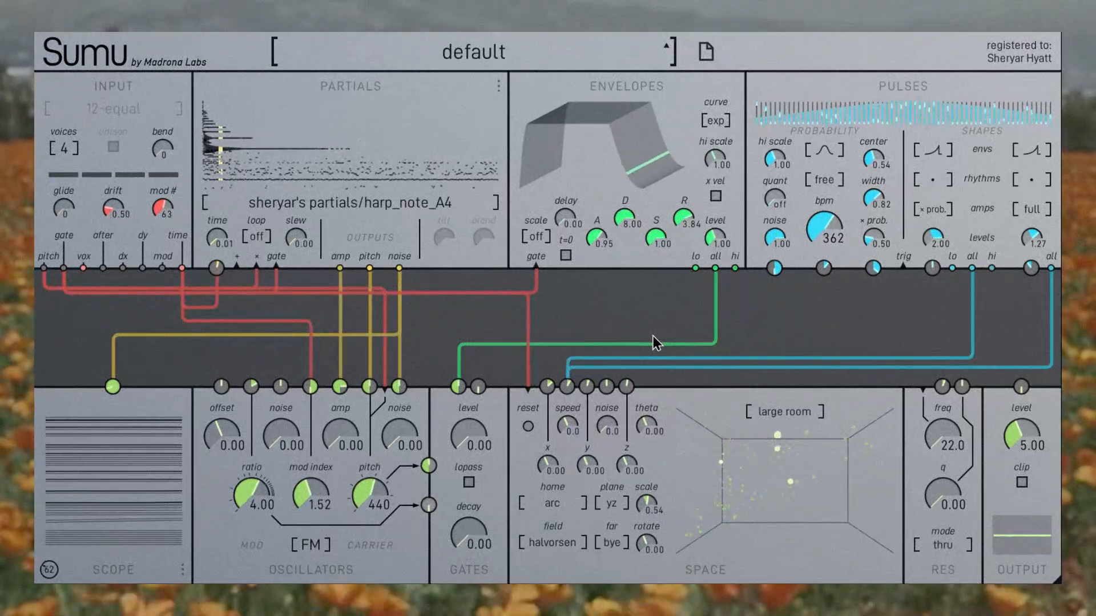
Step: Switch the resonator to lopass mode and set its frequency to 600 and q to 0.78
left_click(970, 549)
left_click_drag(938, 451, 941, 412)
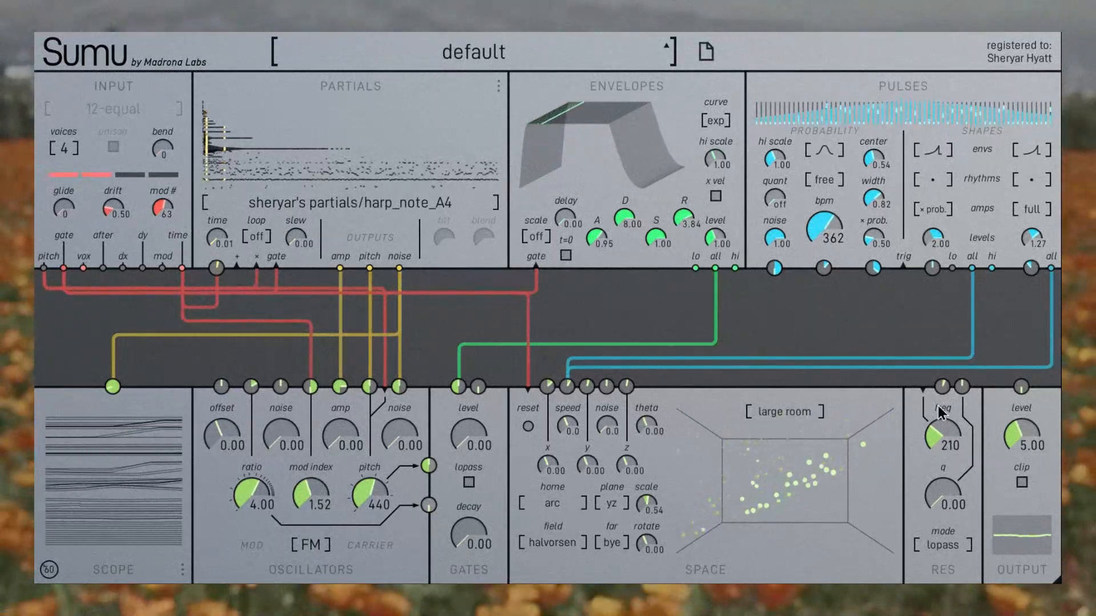
left_click_drag(936, 499, 944, 409)
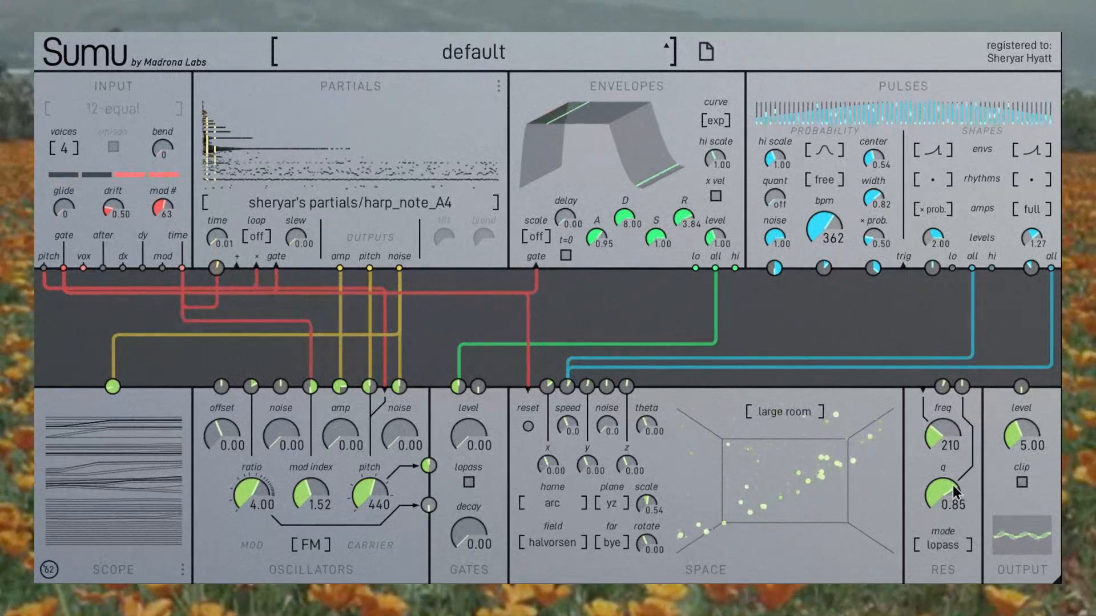
left_click_drag(940, 437, 931, 438)
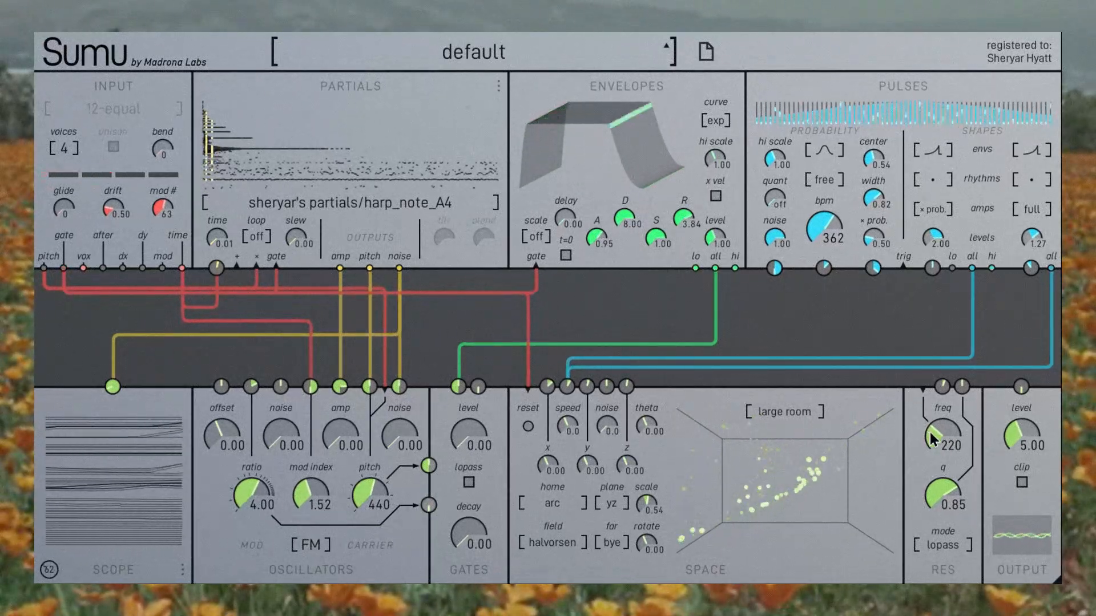
left_click_drag(931, 438, 924, 446)
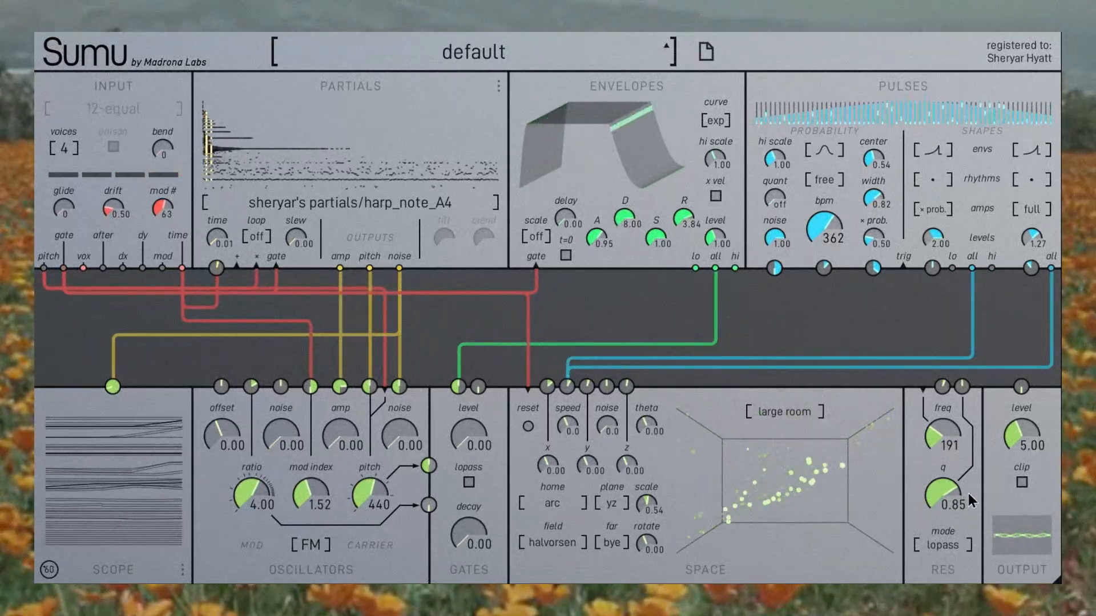
left_click_drag(959, 489, 960, 506)
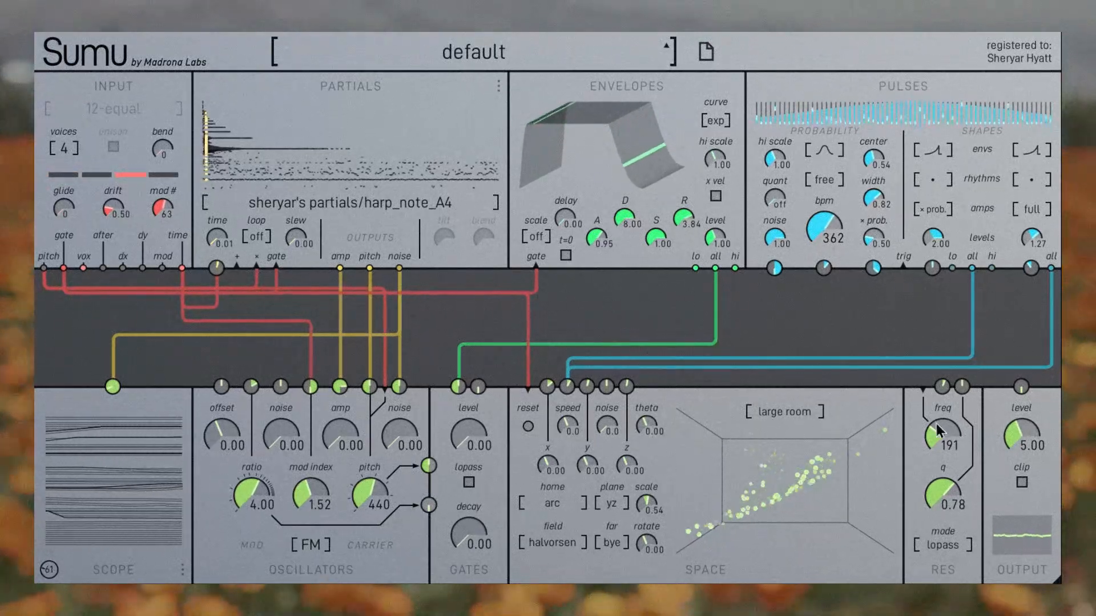
left_click_drag(942, 439, 914, 406)
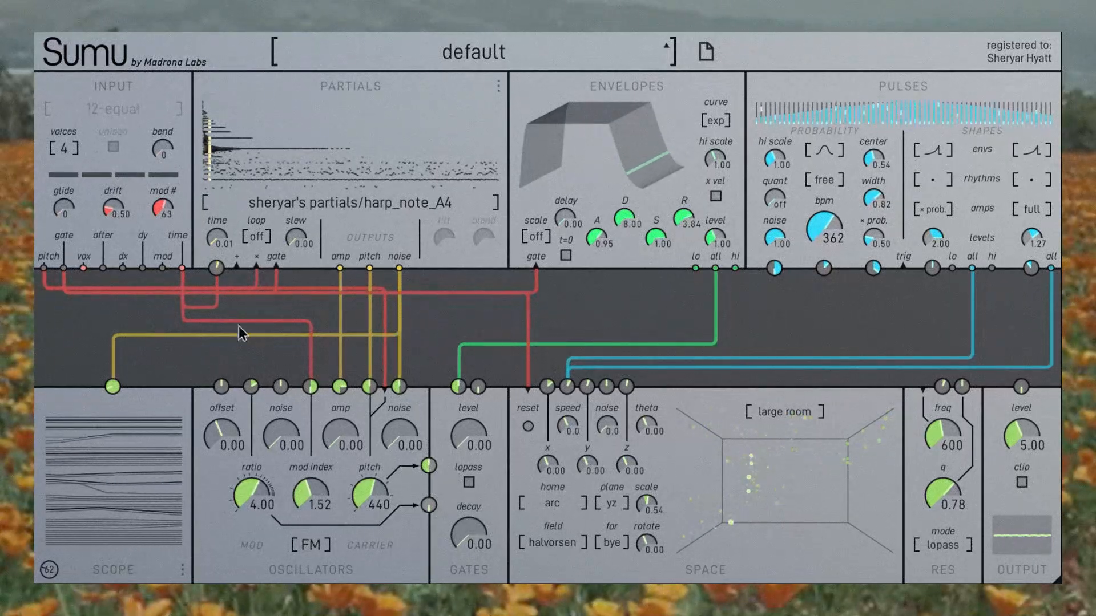
Step: Patch the input time signal to modulate the resonator frequency, raise the modulation amount, and lower the base frequency to 209
left_click_drag(182, 270, 947, 383)
left_click_drag(943, 386, 932, 366)
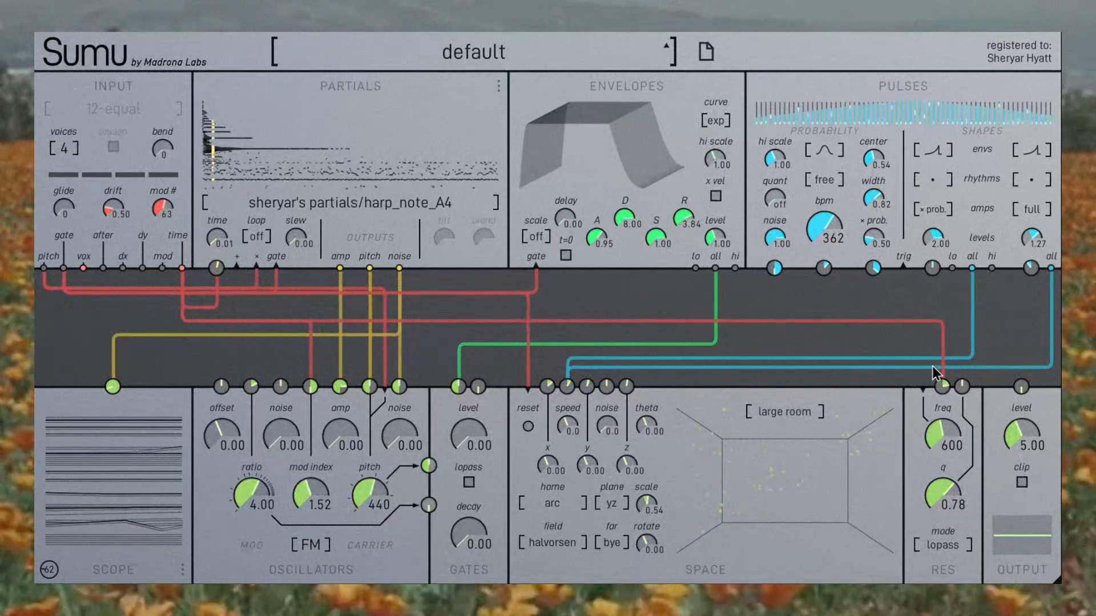
left_click_drag(940, 410, 918, 439)
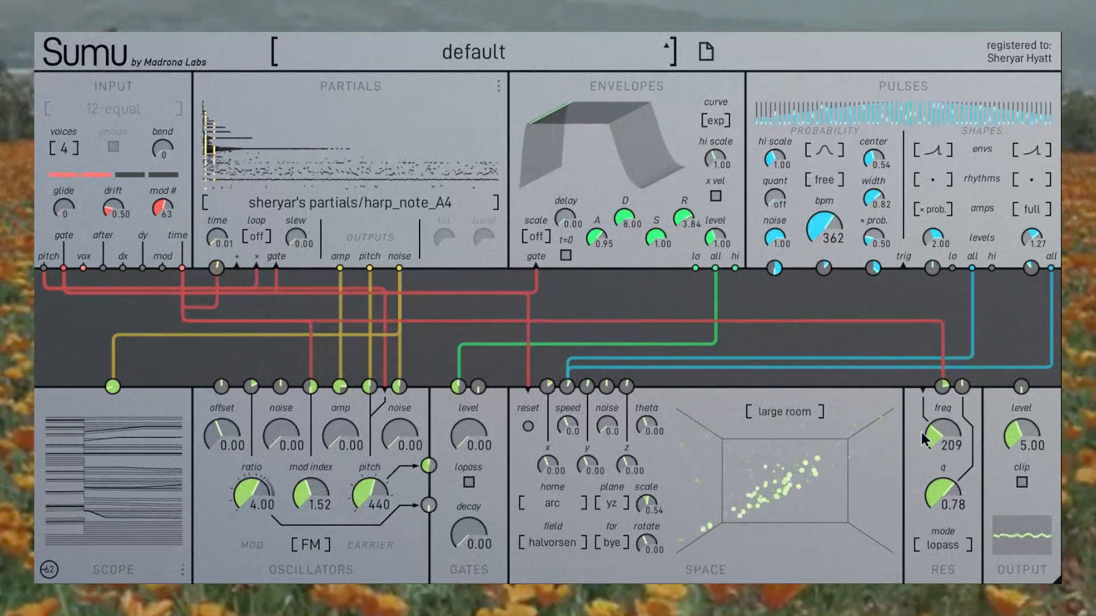
Step: Reduce the resonator's q to 0.27 and raise its frequency to 430
left_click_drag(950, 484, 944, 516)
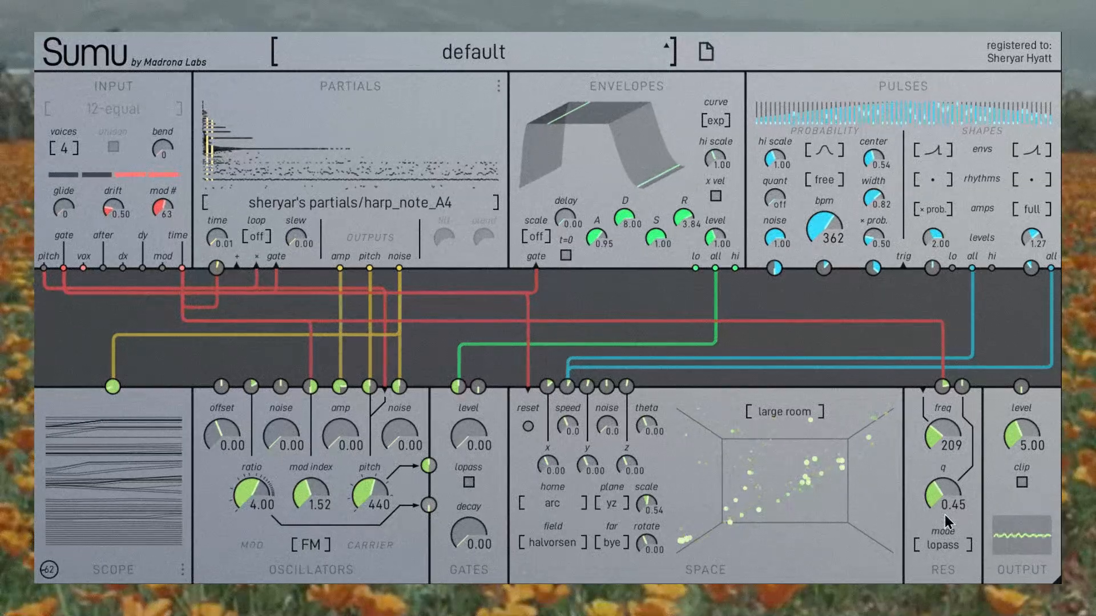
left_click_drag(932, 482, 926, 514)
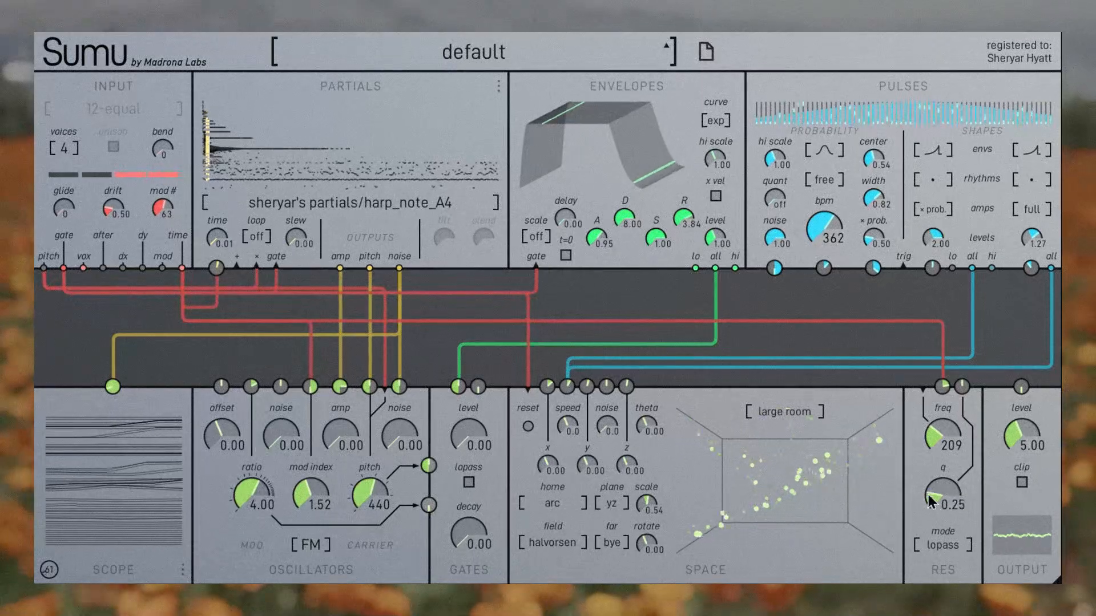
left_click_drag(952, 520, 912, 492)
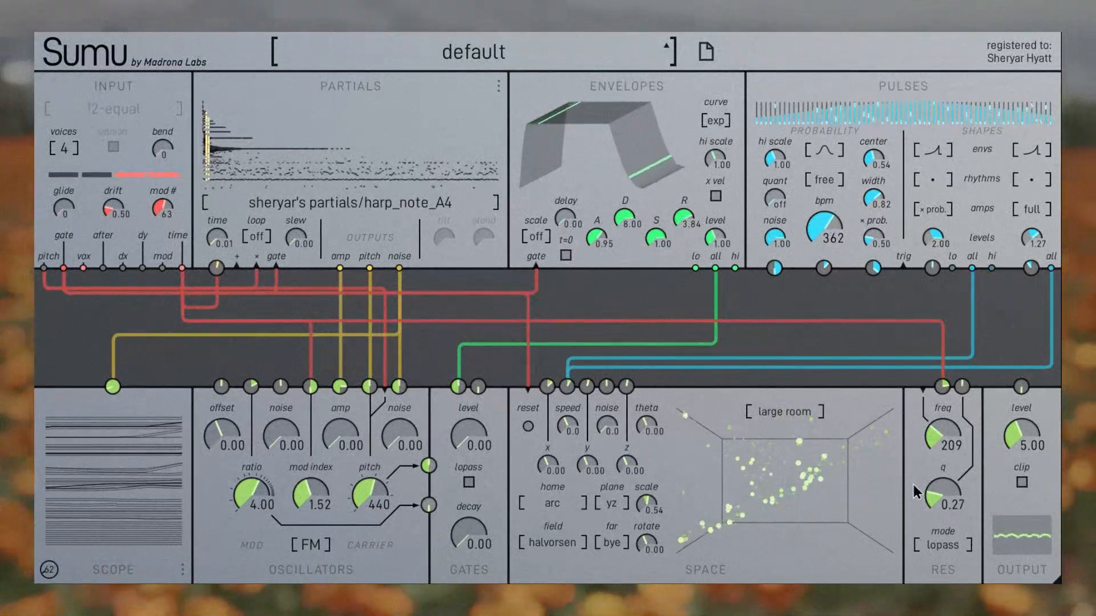
left_click_drag(933, 430, 921, 421)
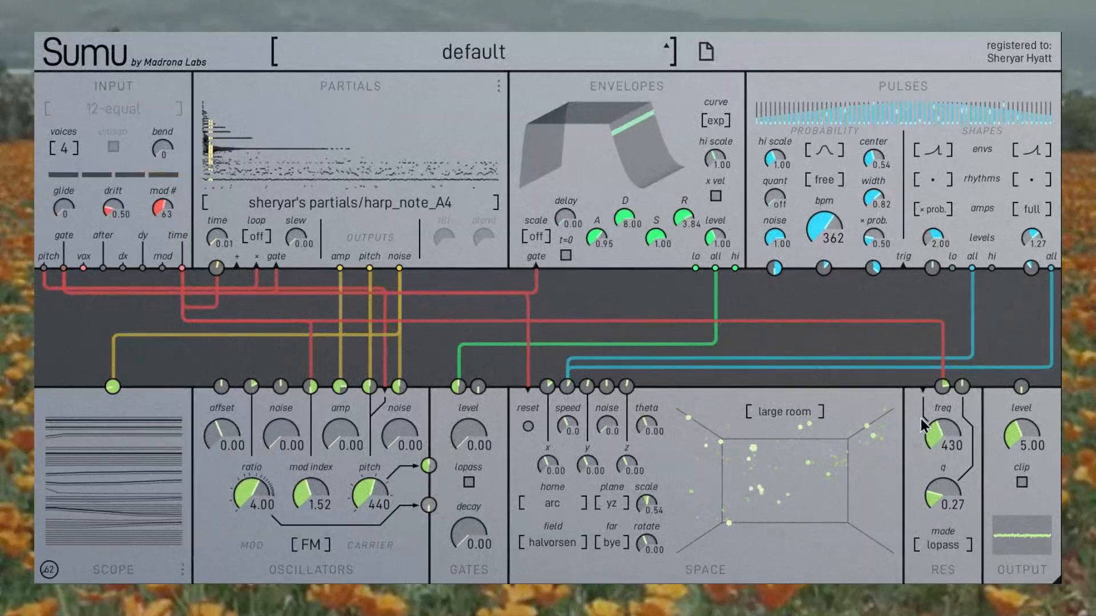